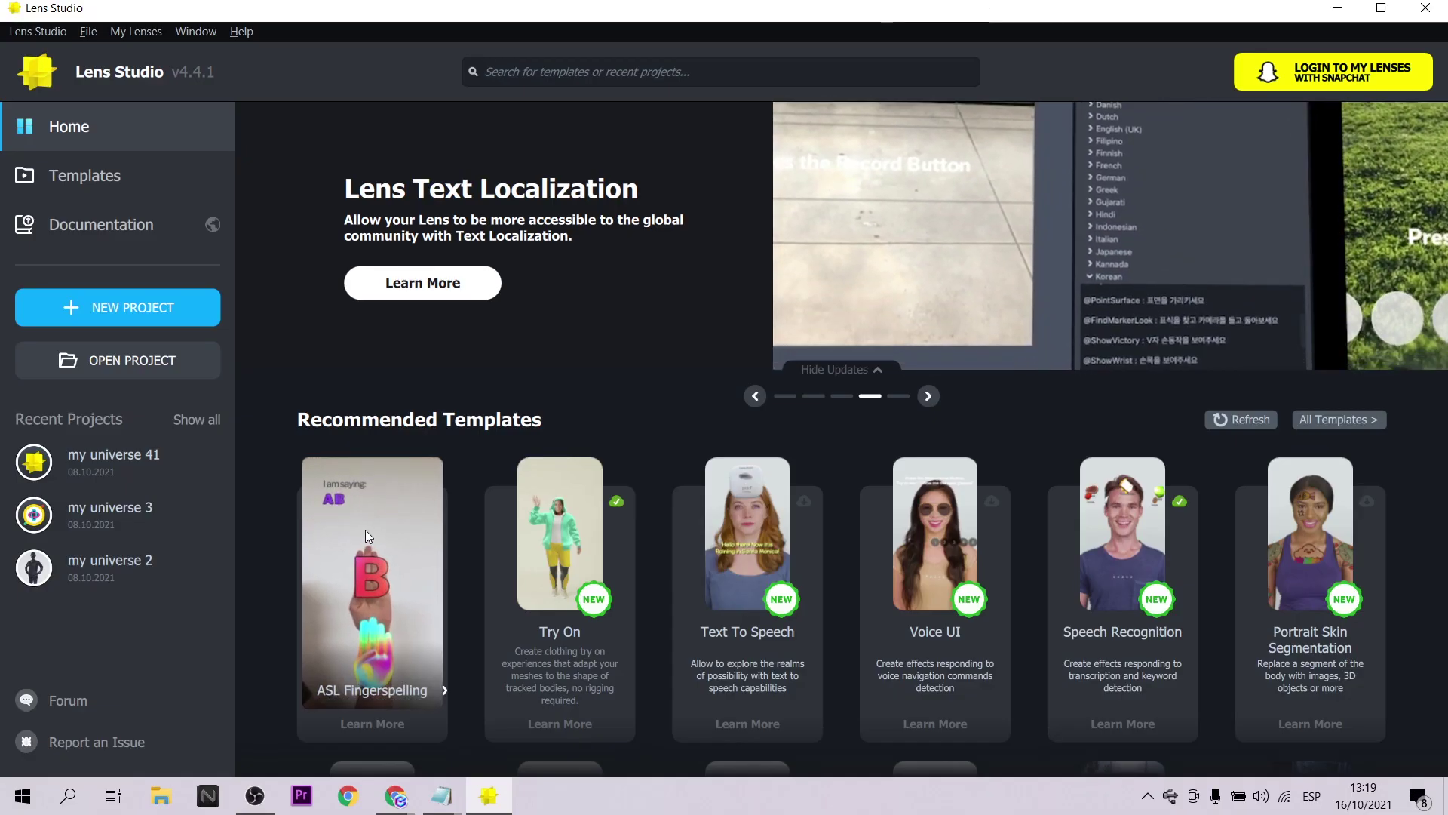
- Start a new project from the ASL Fingerspelling template
{"action": "left_click", "coordinate": [365, 529]}
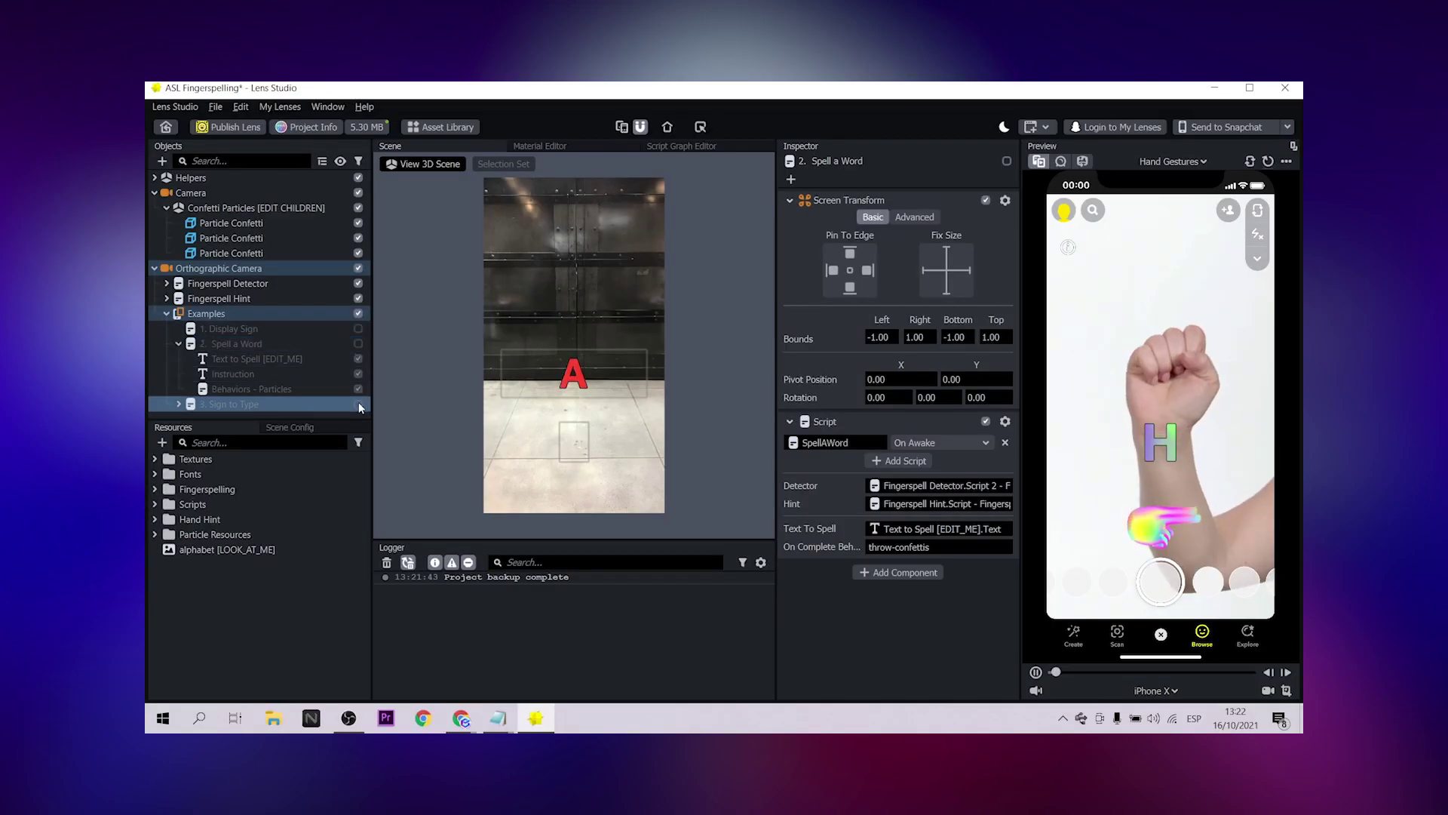
- Enable the 3. Sign to Type example and expand it to reach its child objects
{"action": "left_click", "coordinate": [211, 404]}
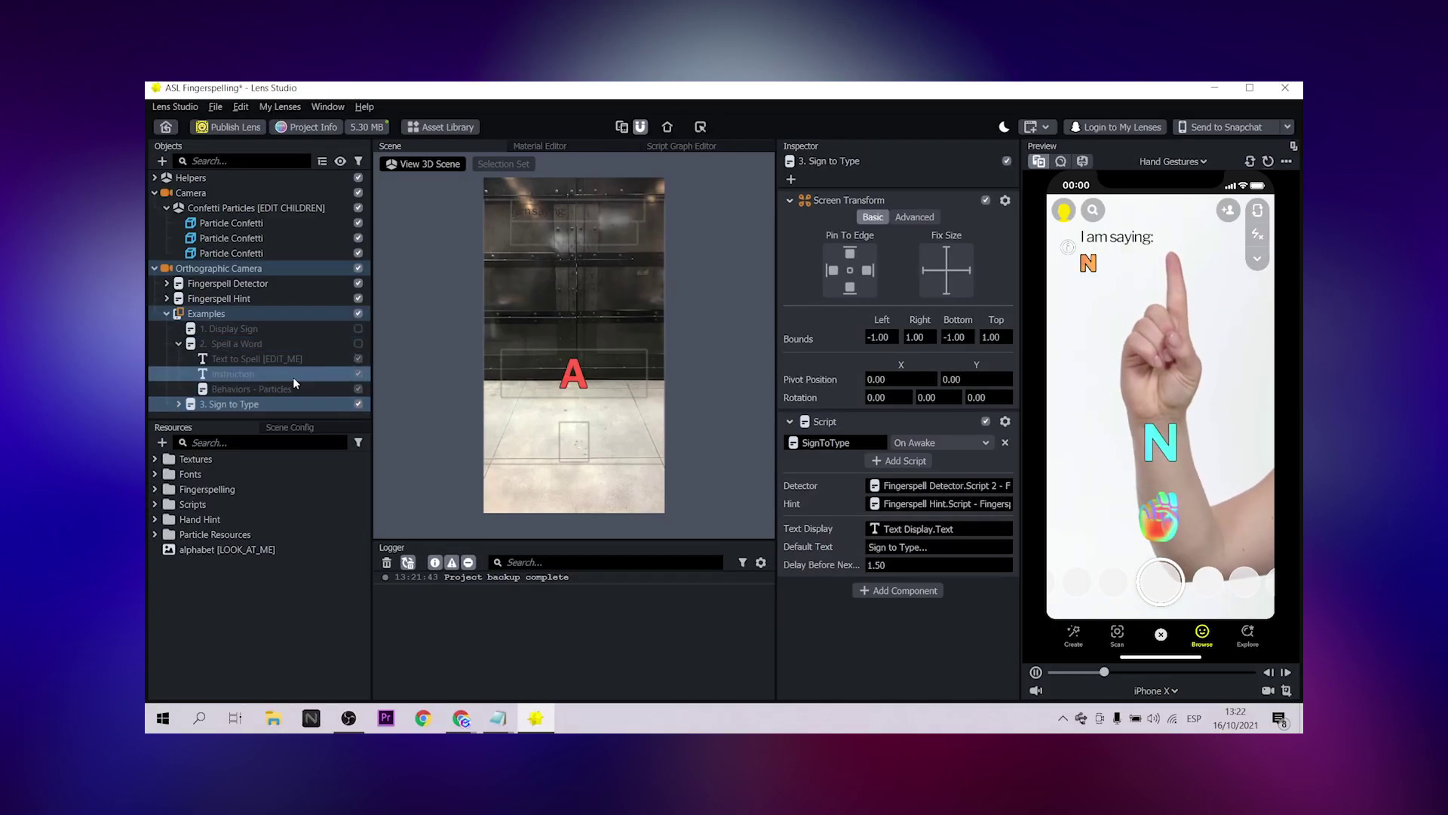
{"action": "left_click", "coordinate": [179, 403]}
{"action": "left_click", "coordinate": [253, 395]}
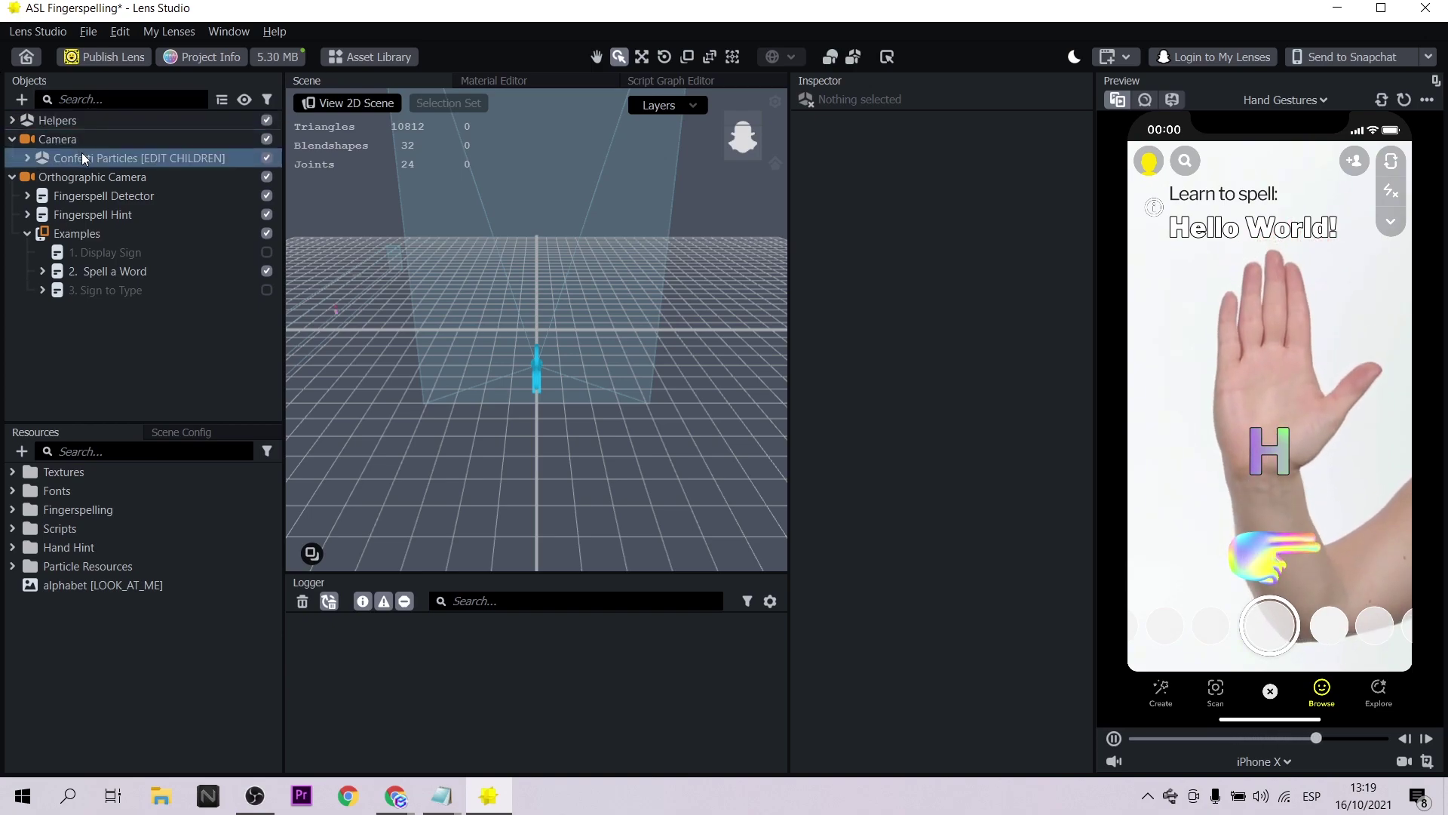
- Examine the three Particle Confetti objects under Confetti Particles and the material assigned to each
{"action": "left_click", "coordinate": [26, 159]}
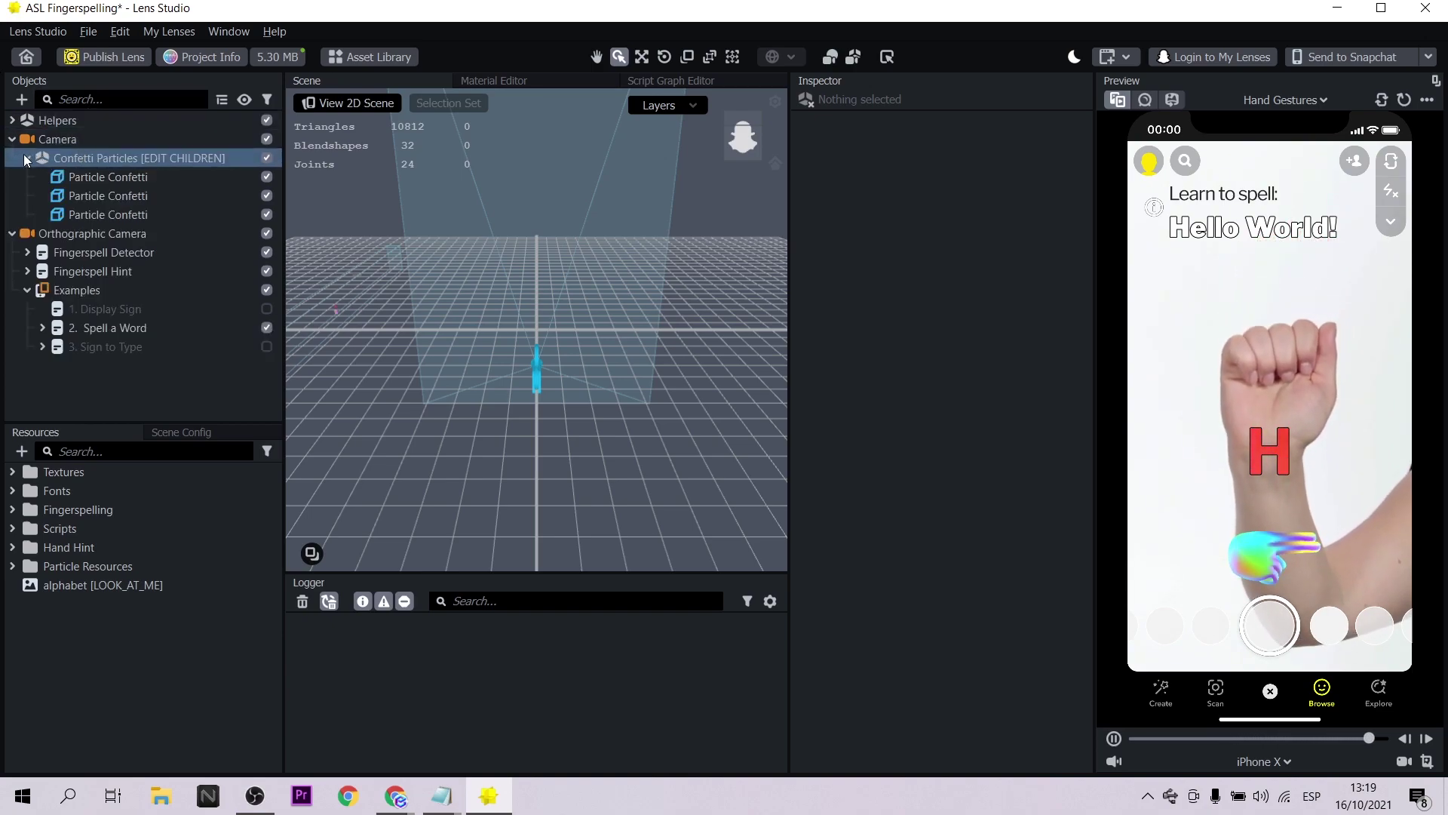
{"action": "left_click", "coordinate": [115, 155]}
{"action": "left_click", "coordinate": [119, 174]}
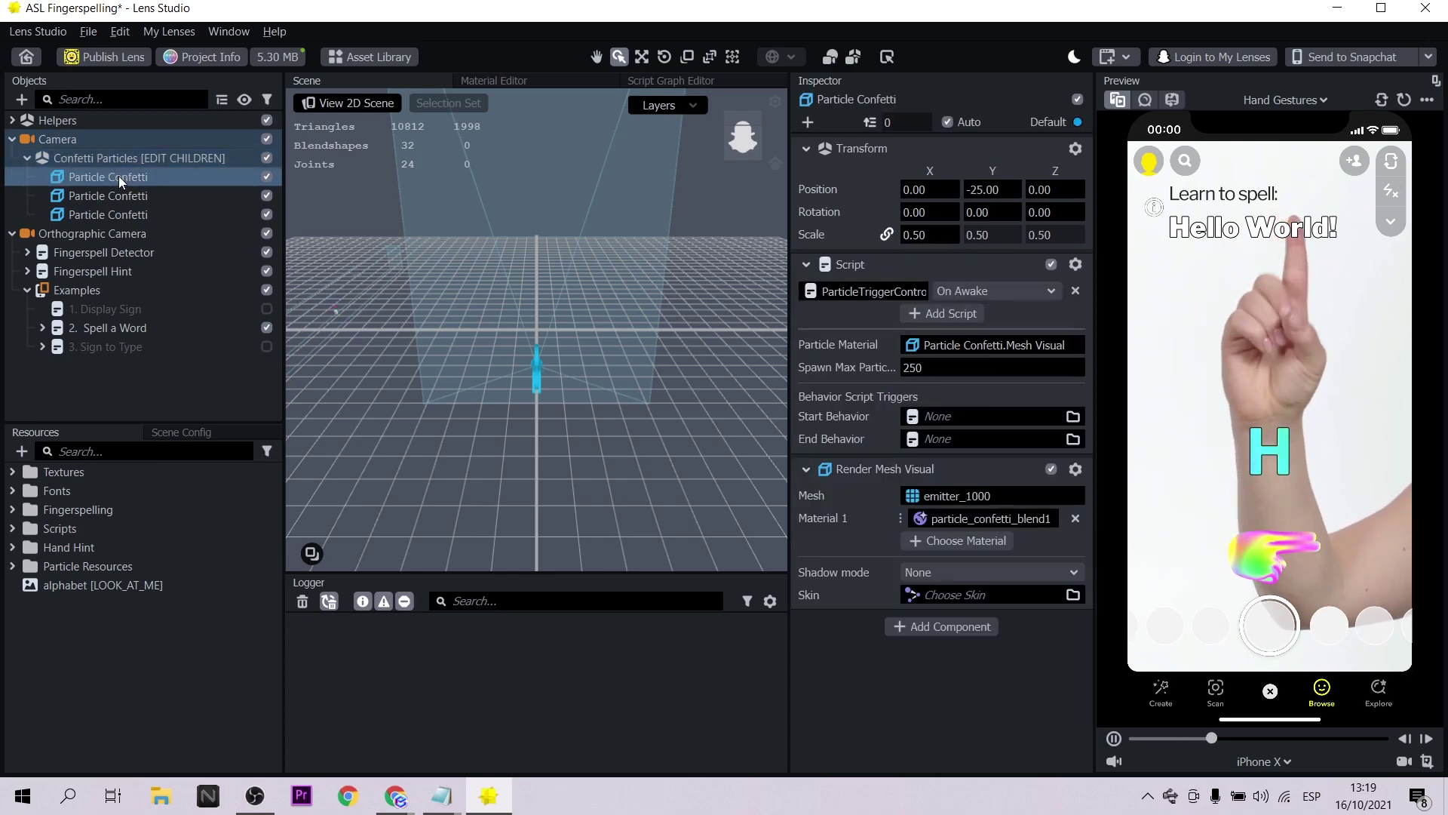
{"action": "left_click", "coordinate": [119, 194]}
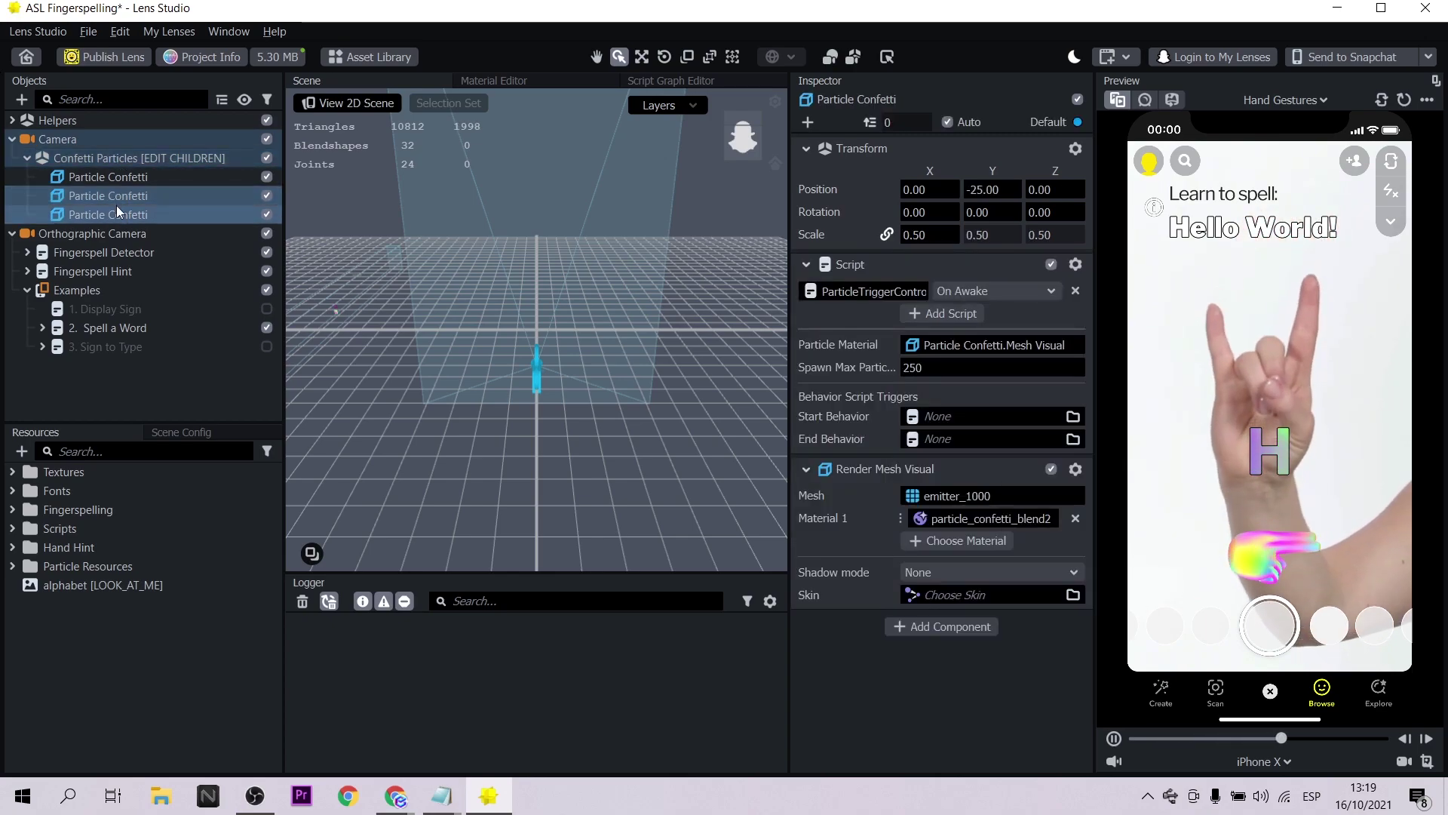
{"action": "left_click", "coordinate": [116, 208]}
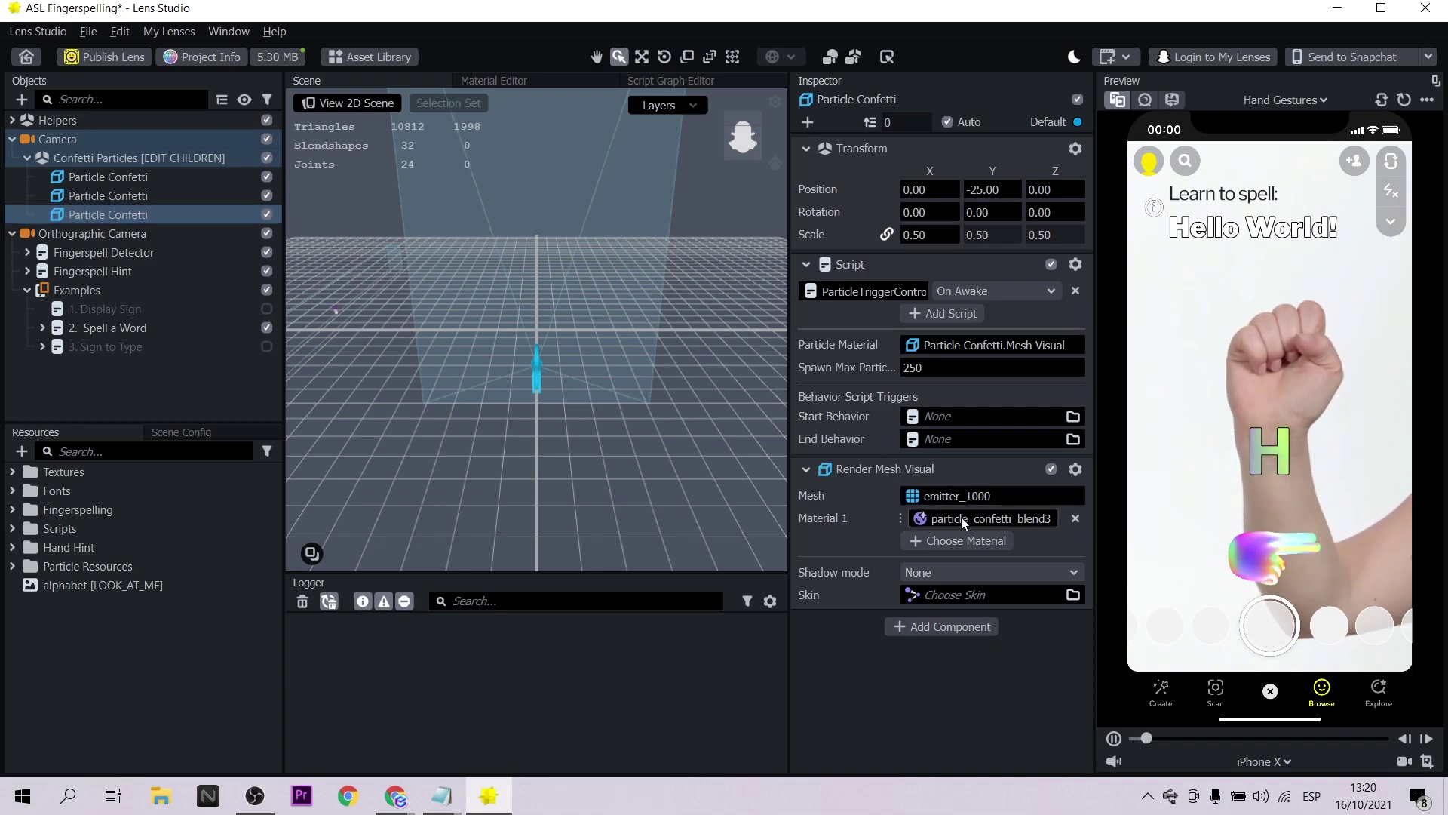
{"action": "left_click", "coordinate": [117, 195]}
{"action": "left_click", "coordinate": [118, 179]}
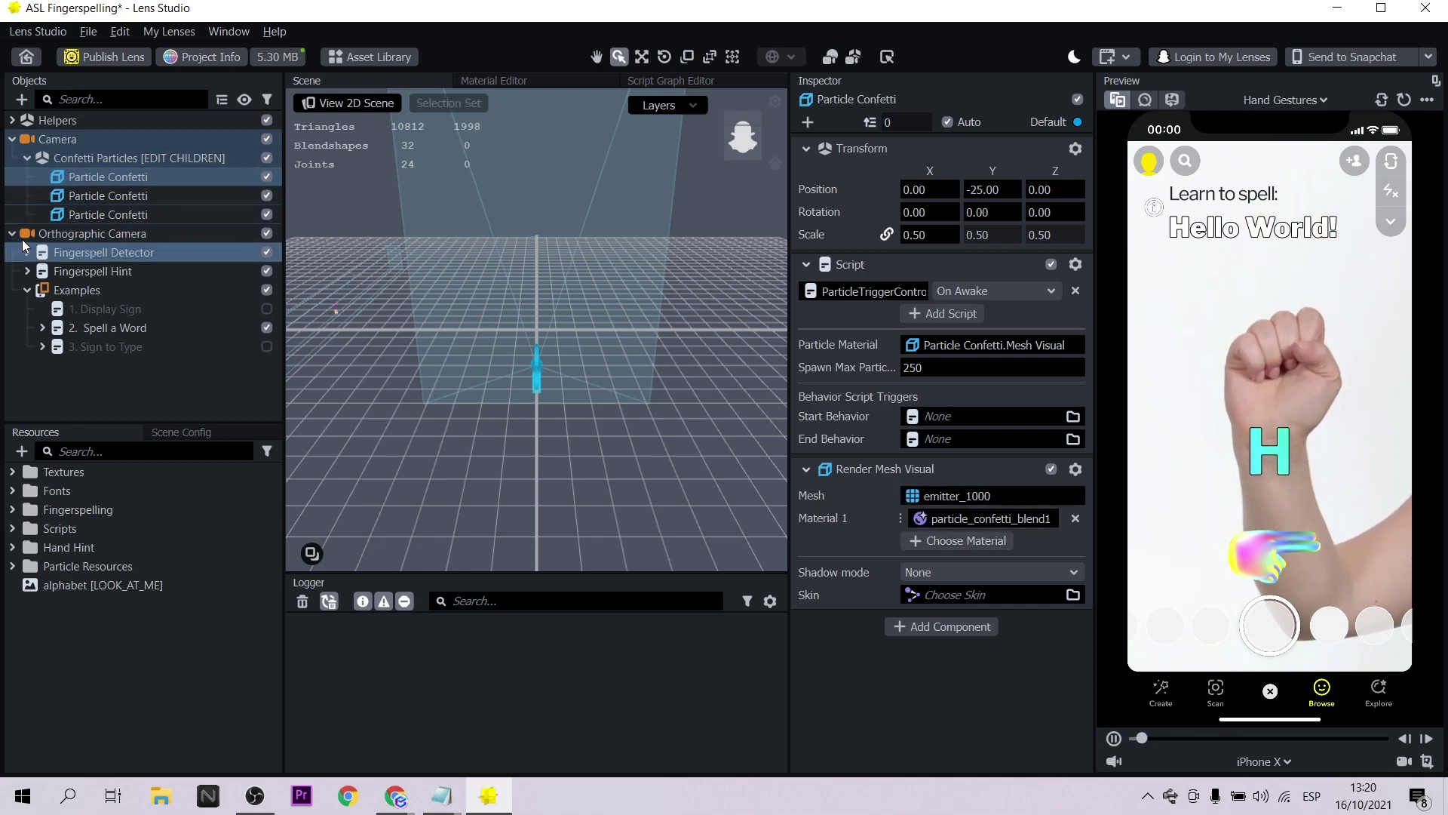
- Set the detection mode of the Fingerspell Detector to A..Z
{"action": "left_click", "coordinate": [94, 255]}
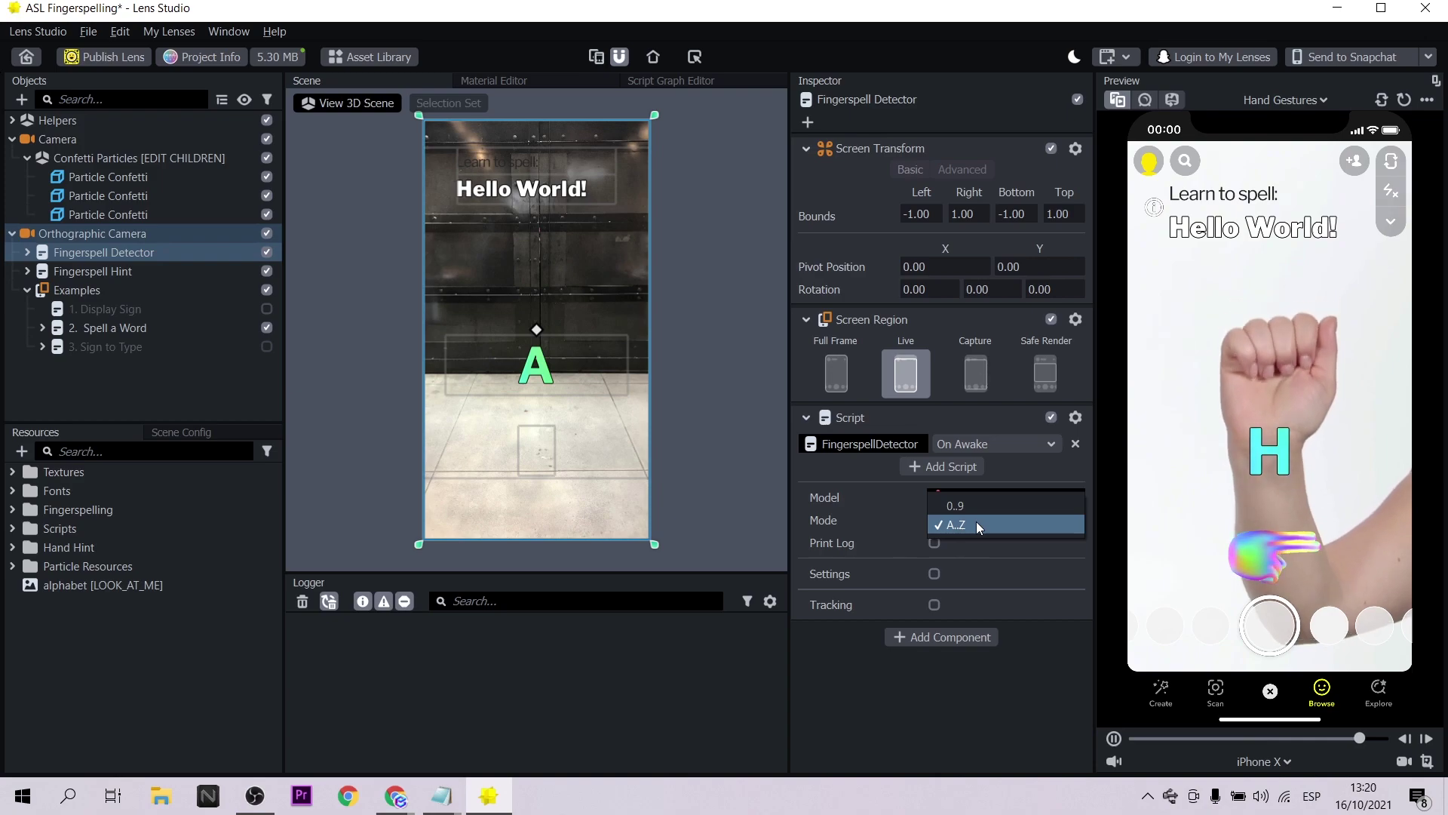
{"action": "left_click", "coordinate": [977, 522]}
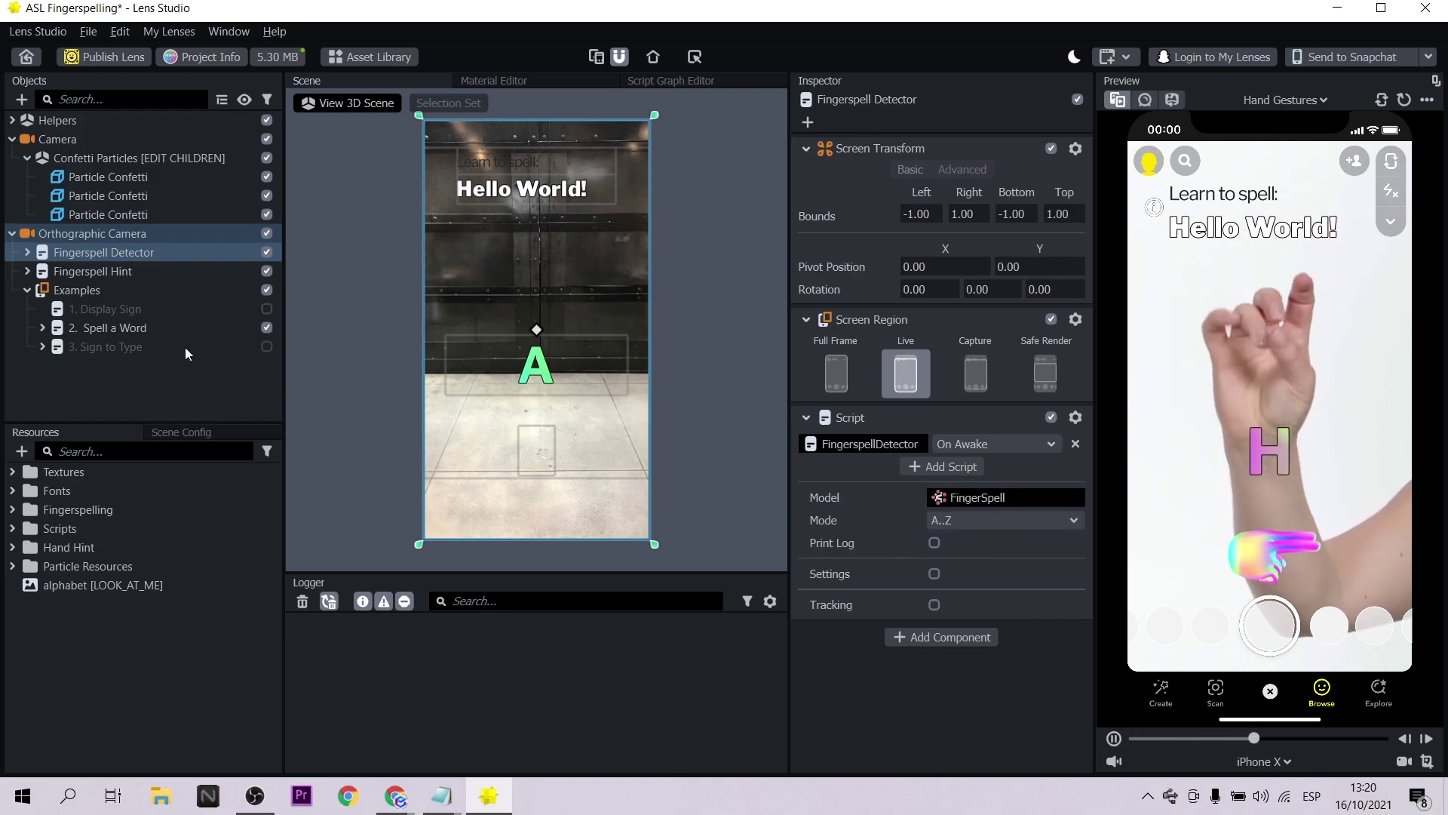
- Examine what Fingerspell Hint adds to the lens by hiding it and showing it again
{"action": "left_click", "coordinate": [119, 272]}
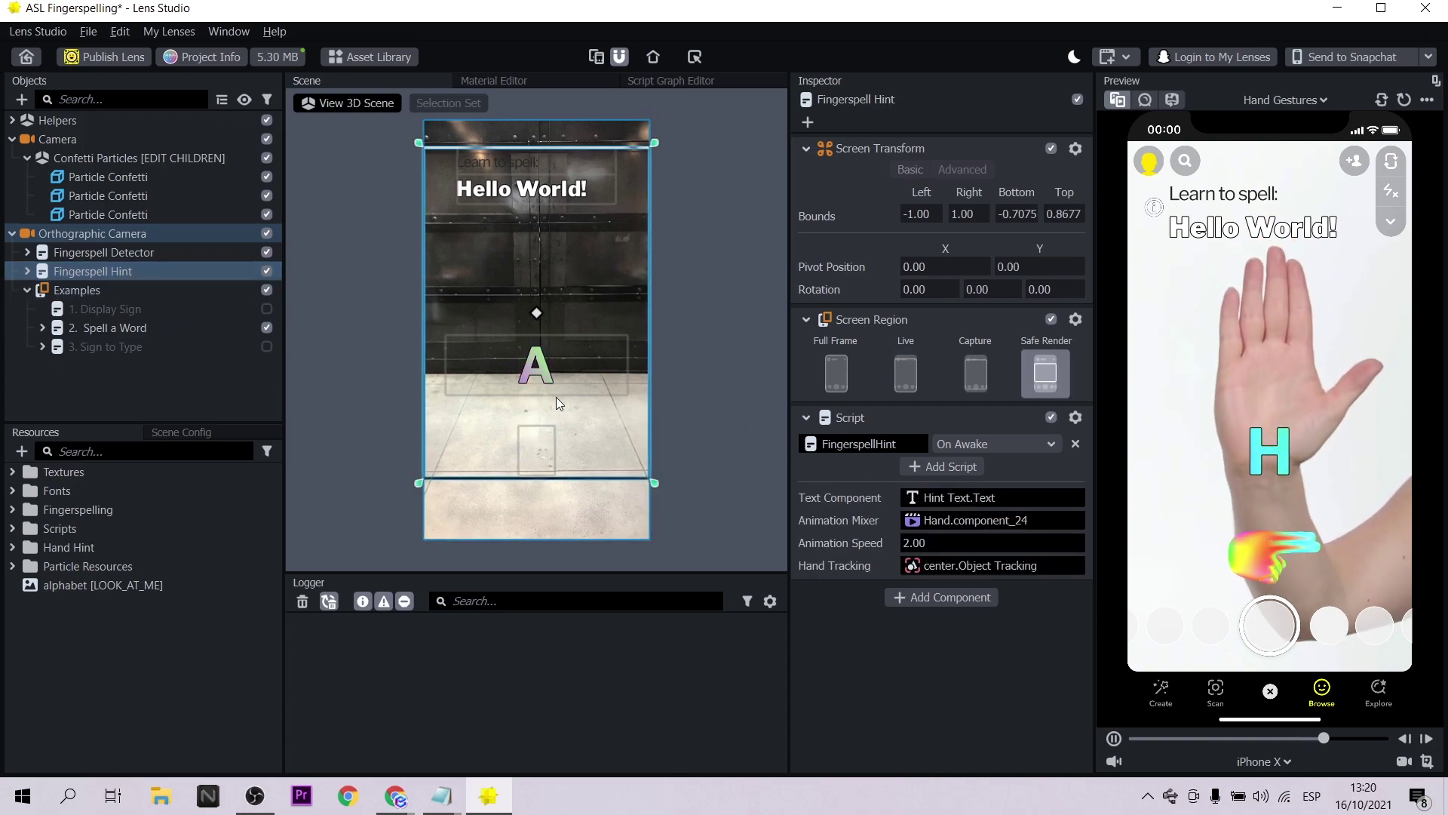
{"action": "left_click", "coordinate": [267, 271]}
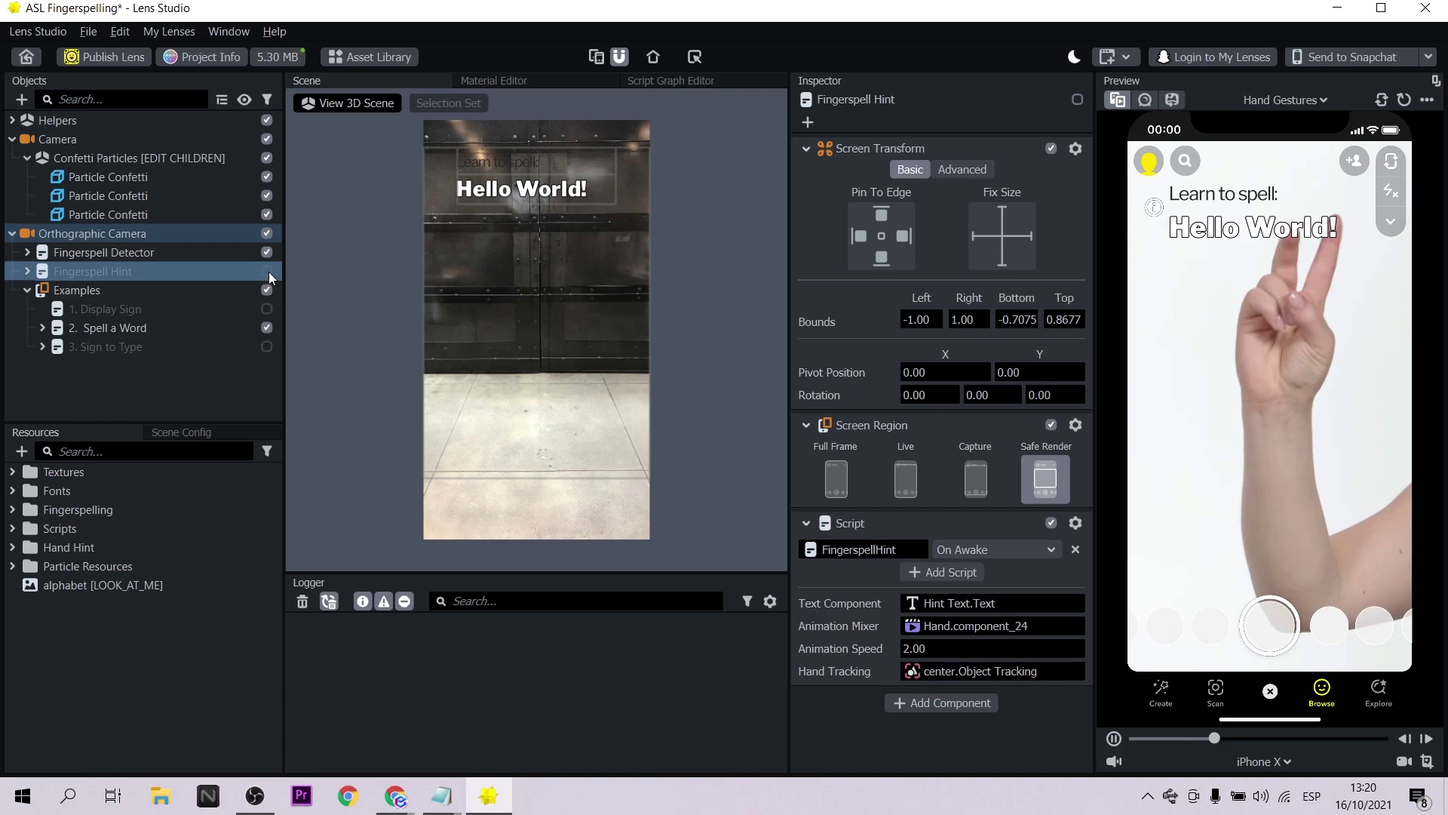
{"action": "left_click", "coordinate": [267, 271]}
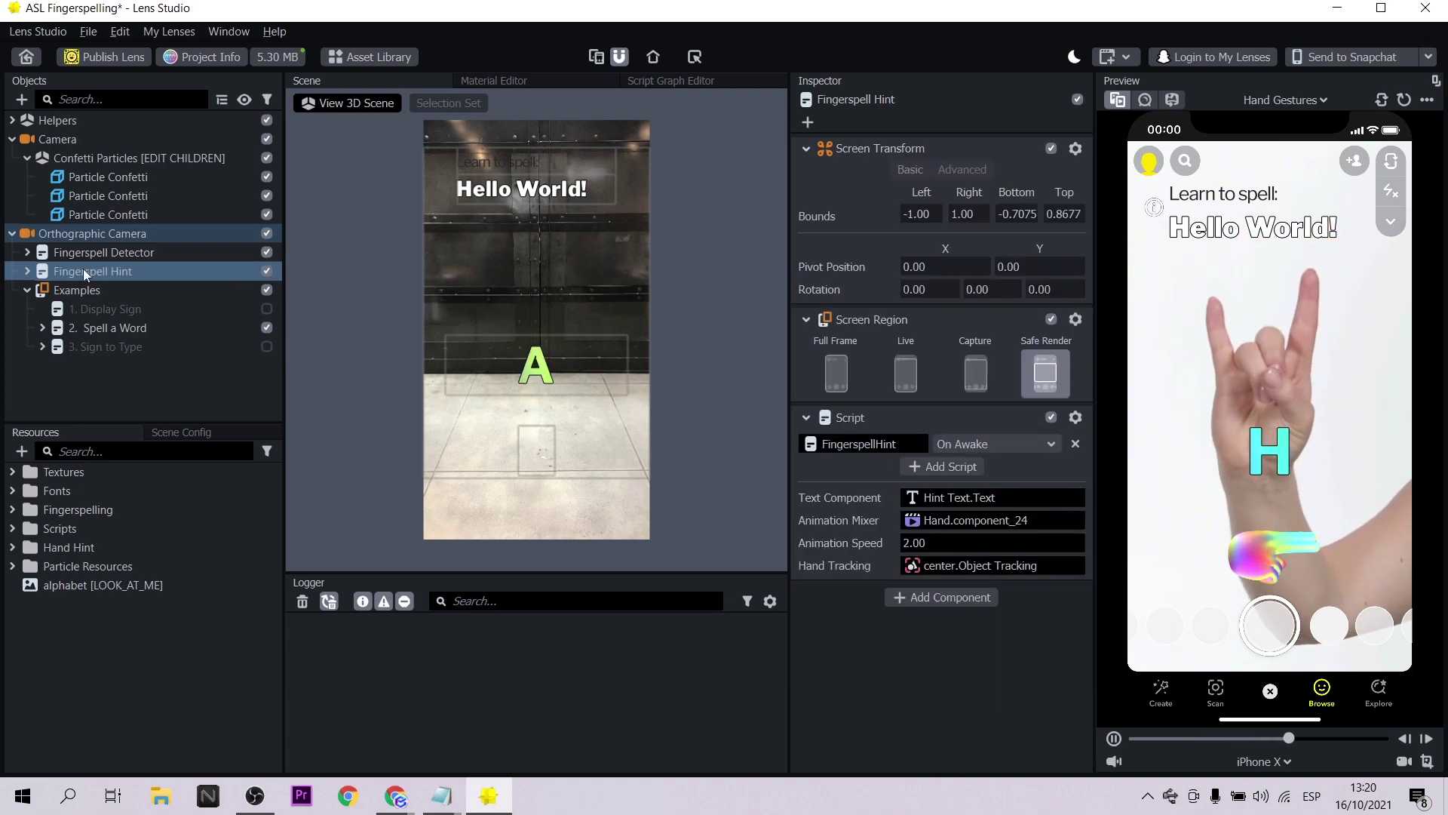
- Examine the Hand and Hint Text children of Fingerspell Hint by hiding and showing each, and reset the preview lens
{"action": "left_click", "coordinate": [28, 271]}
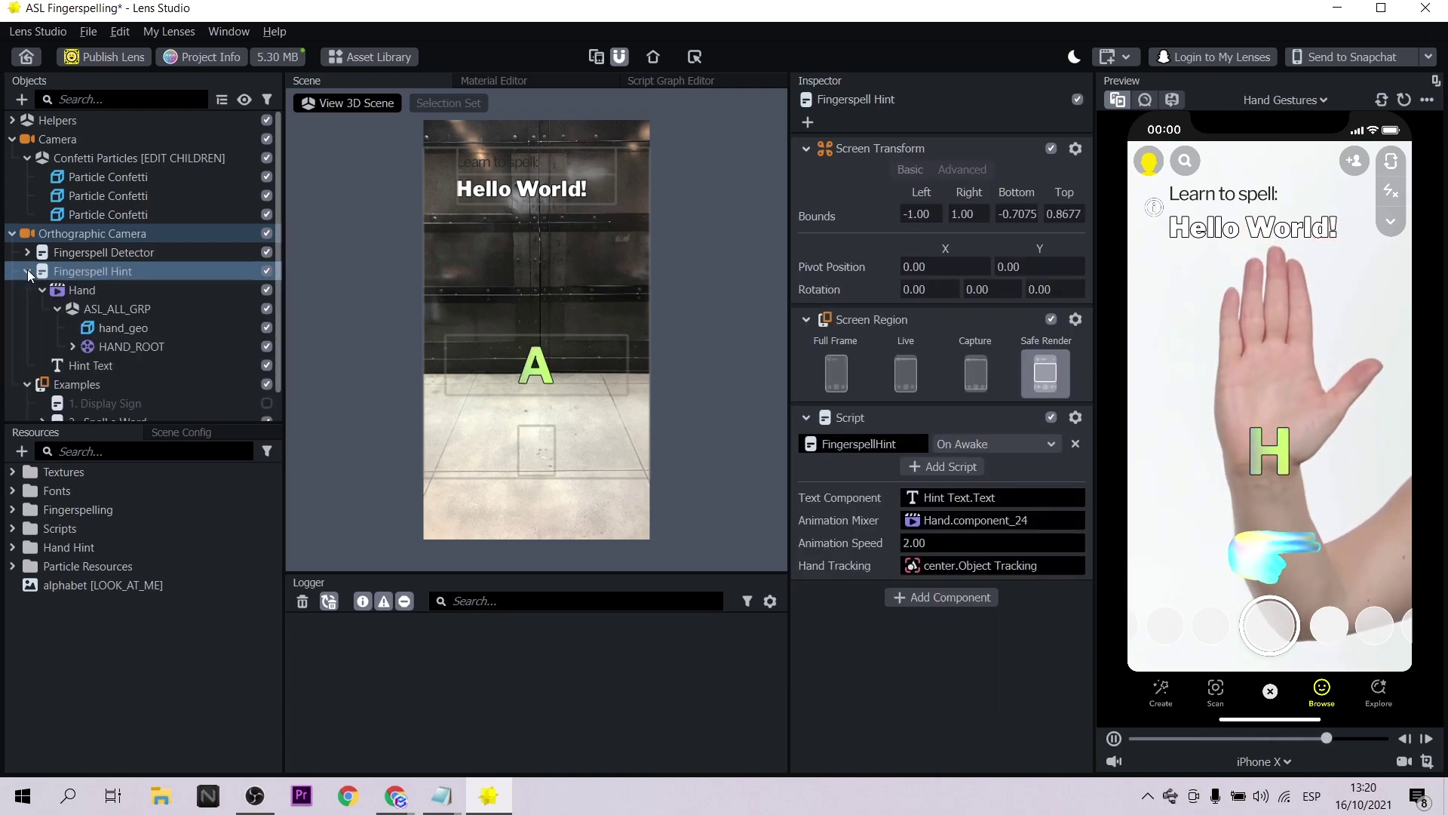
{"action": "left_click", "coordinate": [265, 291]}
{"action": "left_click", "coordinate": [267, 290]}
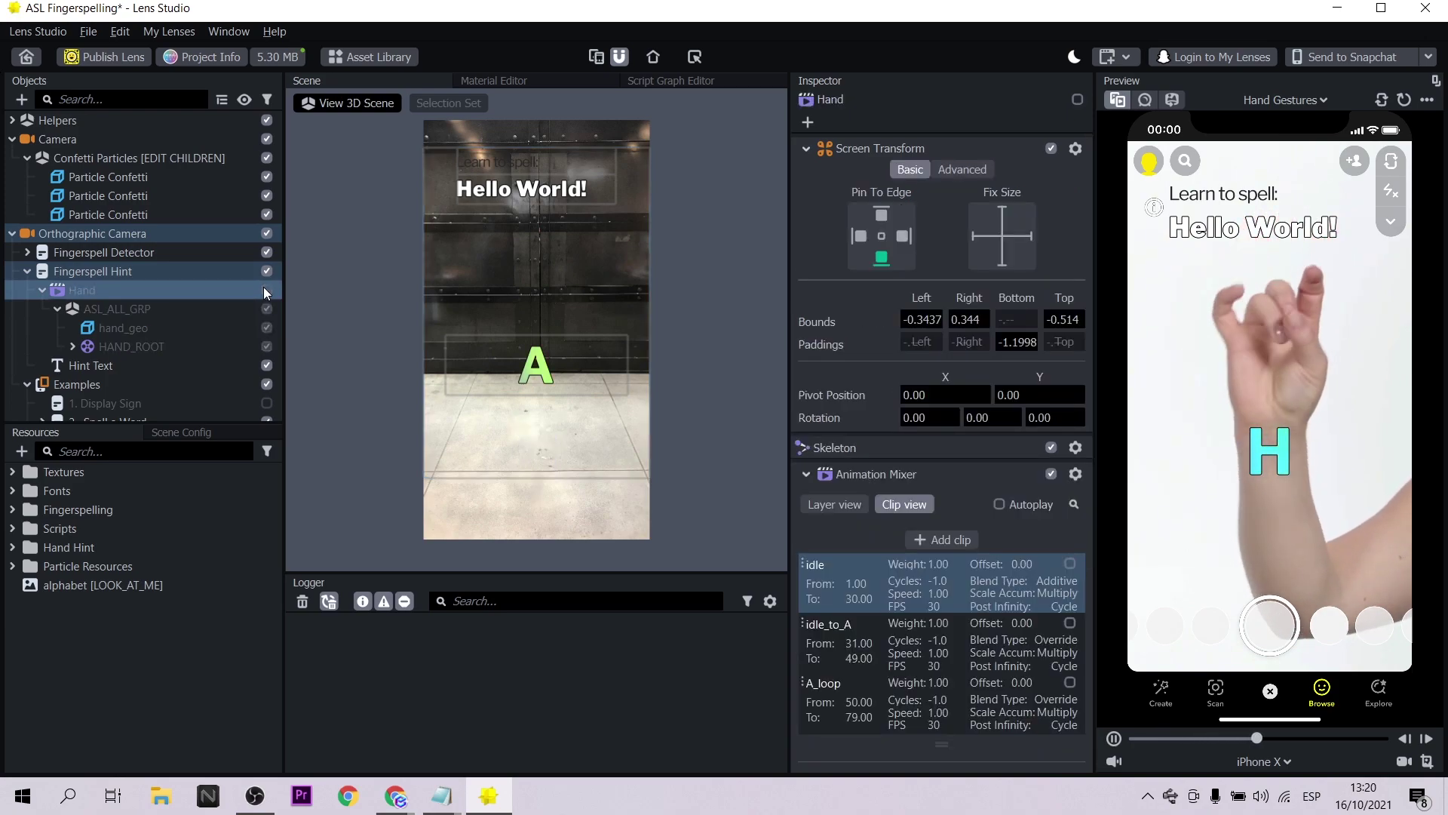
{"action": "left_click", "coordinate": [265, 291]}
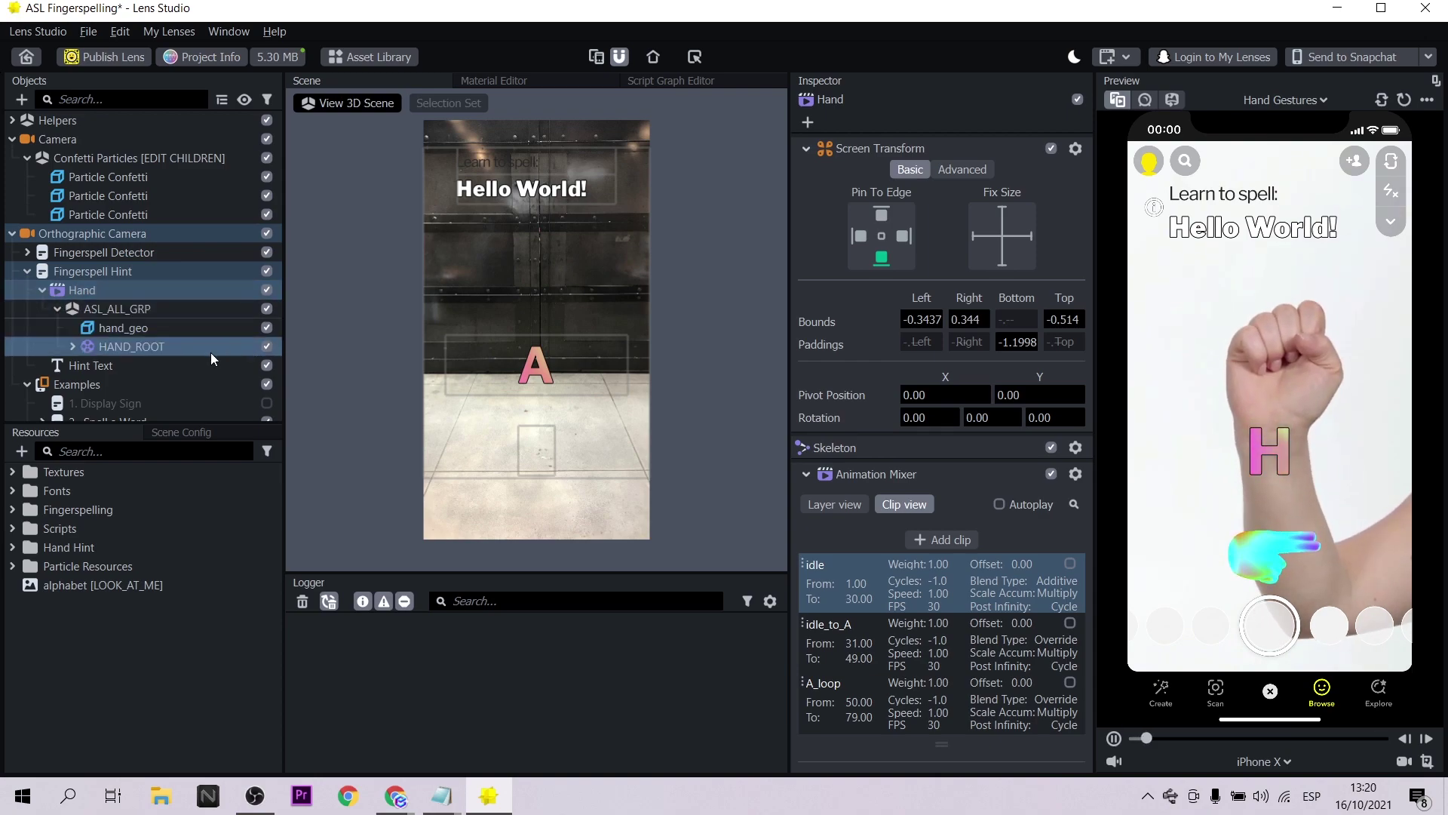
{"action": "left_click", "coordinate": [267, 366]}
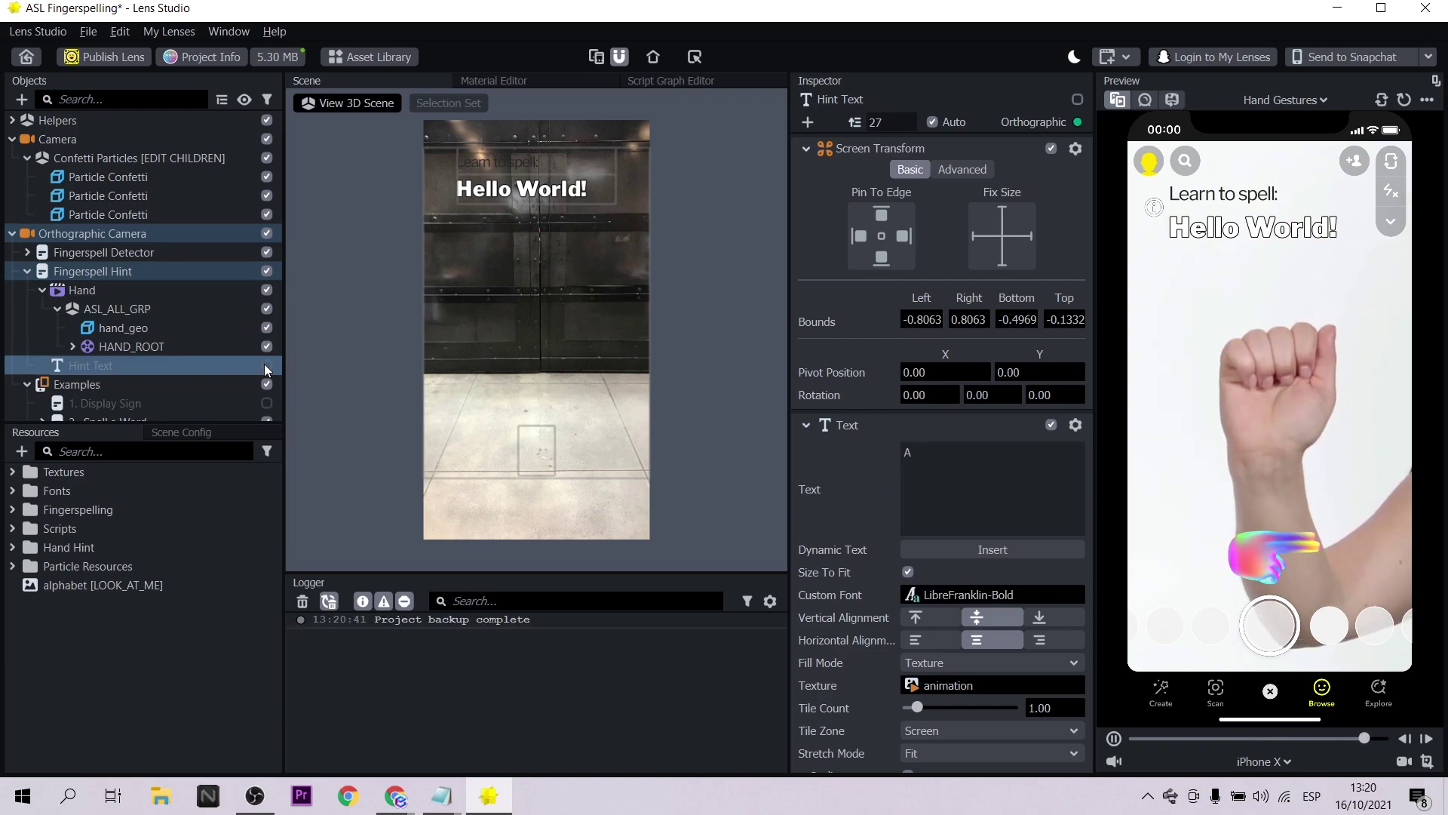
{"action": "left_click", "coordinate": [266, 365]}
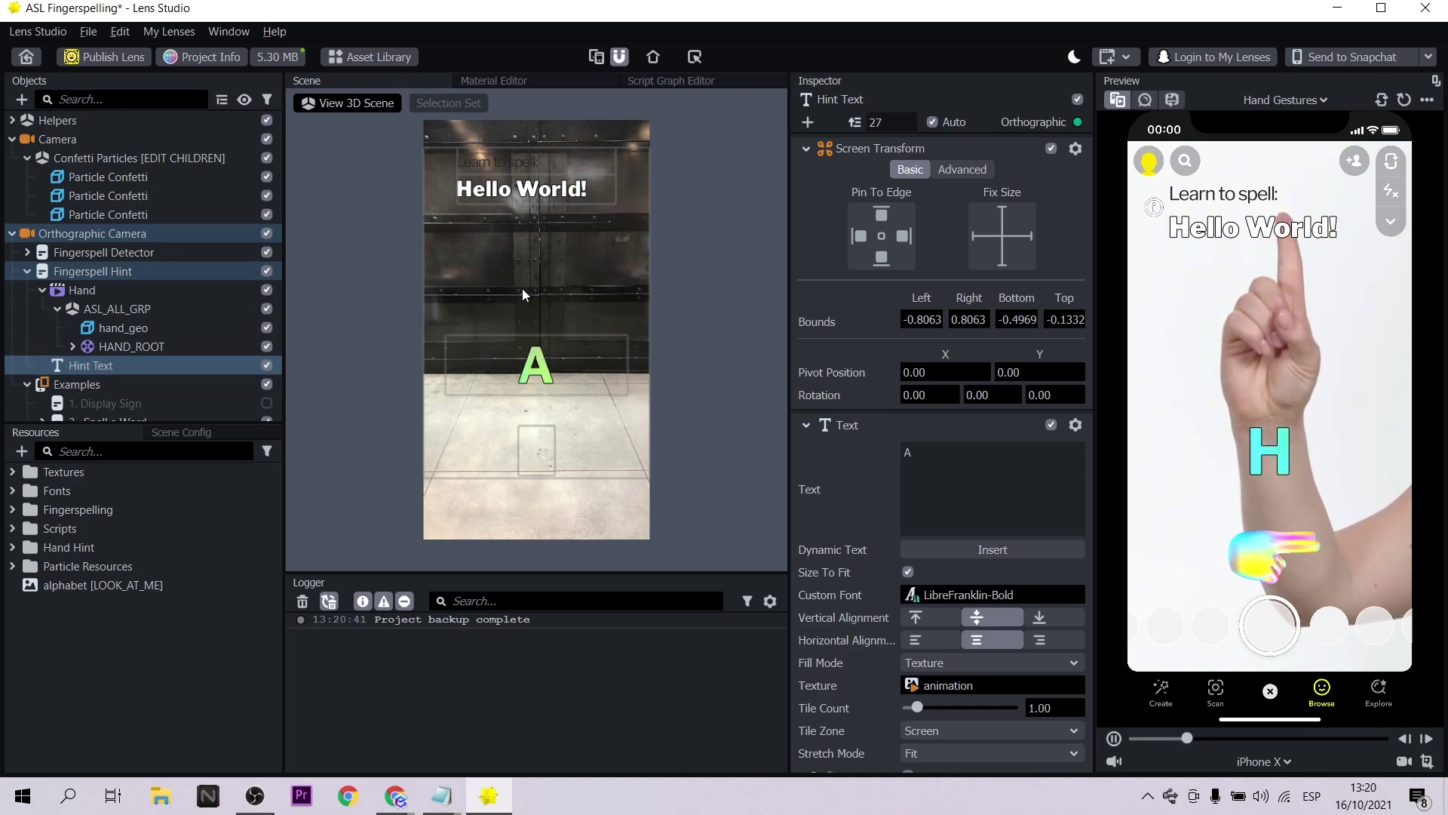
{"action": "left_click", "coordinate": [1403, 100]}
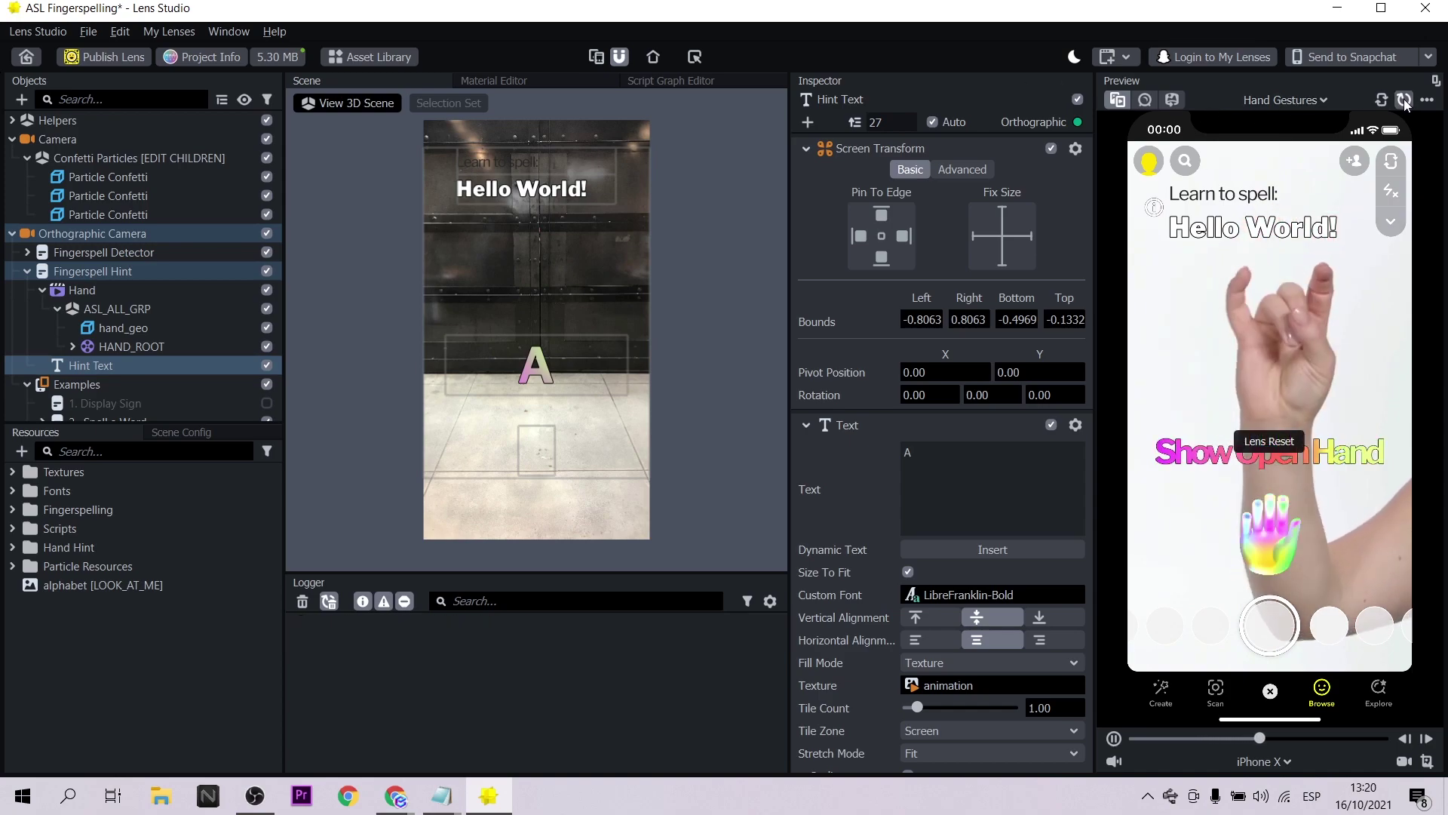
- Look through the children of Fingerspell Detector, check the preview without Fingerspell Hint, restore the hint and collapse both objects
{"action": "left_click", "coordinate": [26, 252]}
{"action": "left_click", "coordinate": [43, 270]}
{"action": "left_click", "coordinate": [26, 252]}
{"action": "left_click", "coordinate": [264, 270]}
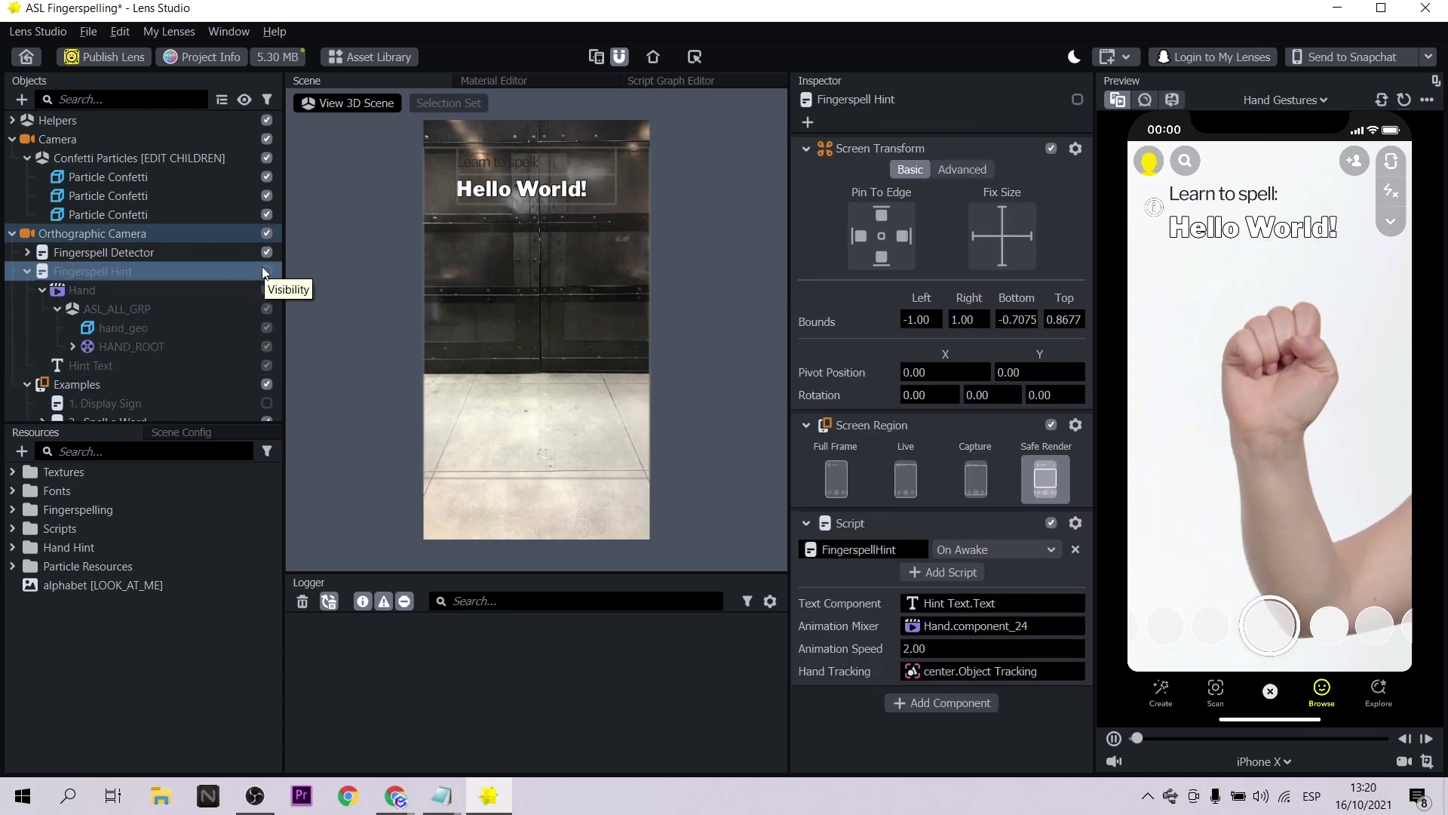
{"action": "left_click", "coordinate": [265, 270]}
{"action": "left_click", "coordinate": [27, 270]}
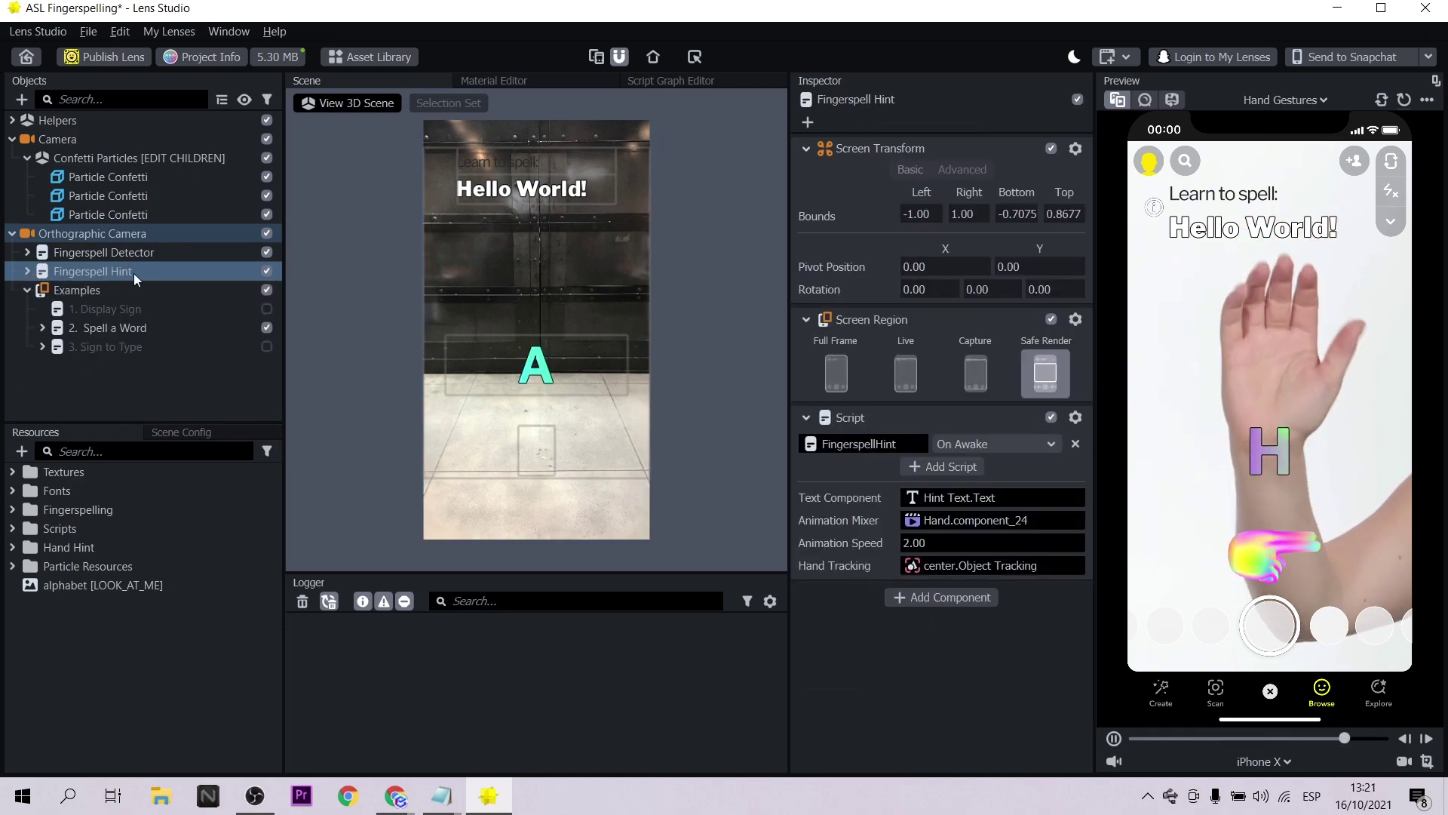
- Disable the 2. Spell a Word example, reset the preview lens and enable the 1. Display Sign example
{"action": "left_click", "coordinate": [266, 328]}
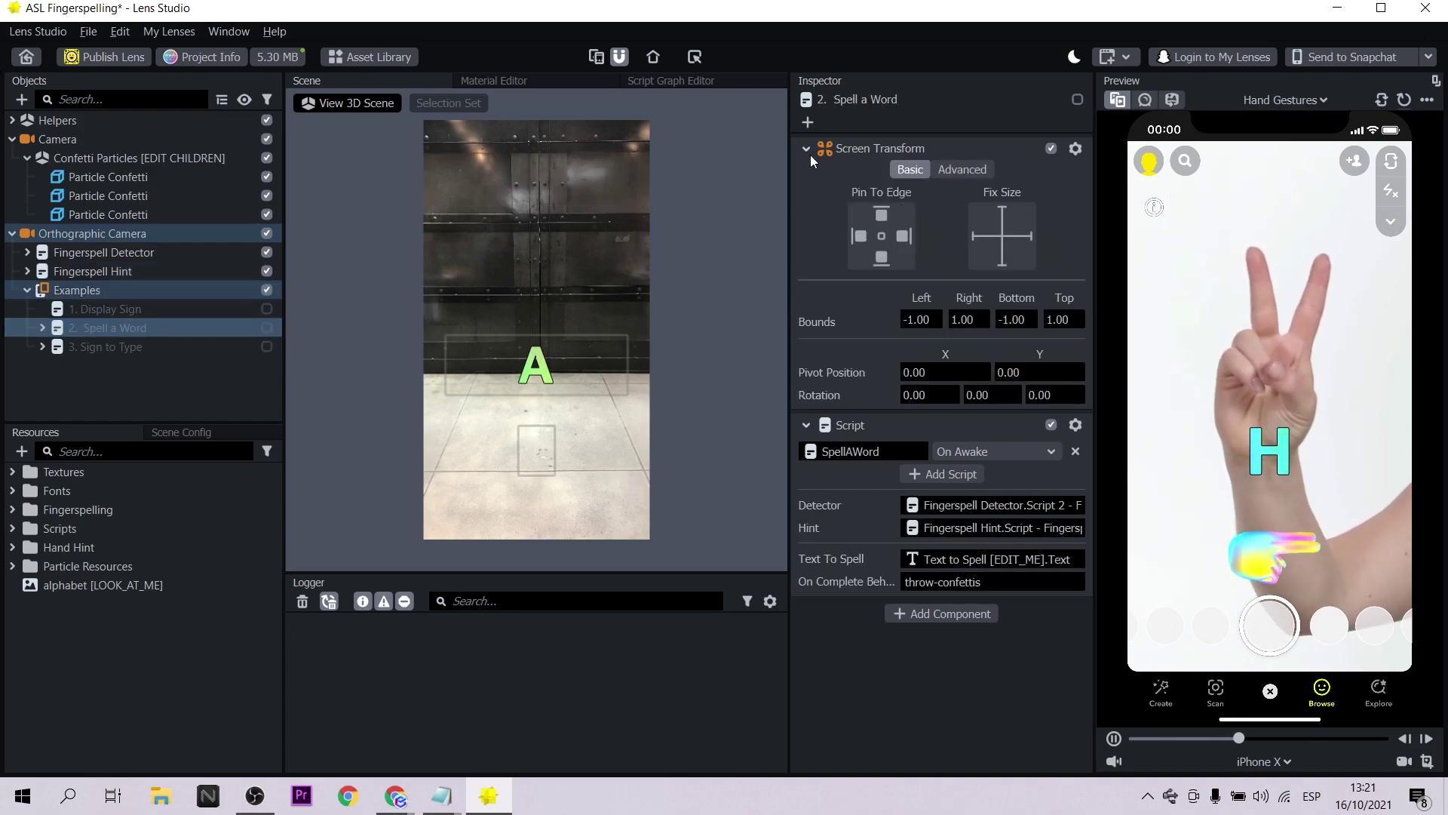
{"action": "left_click", "coordinate": [1396, 108]}
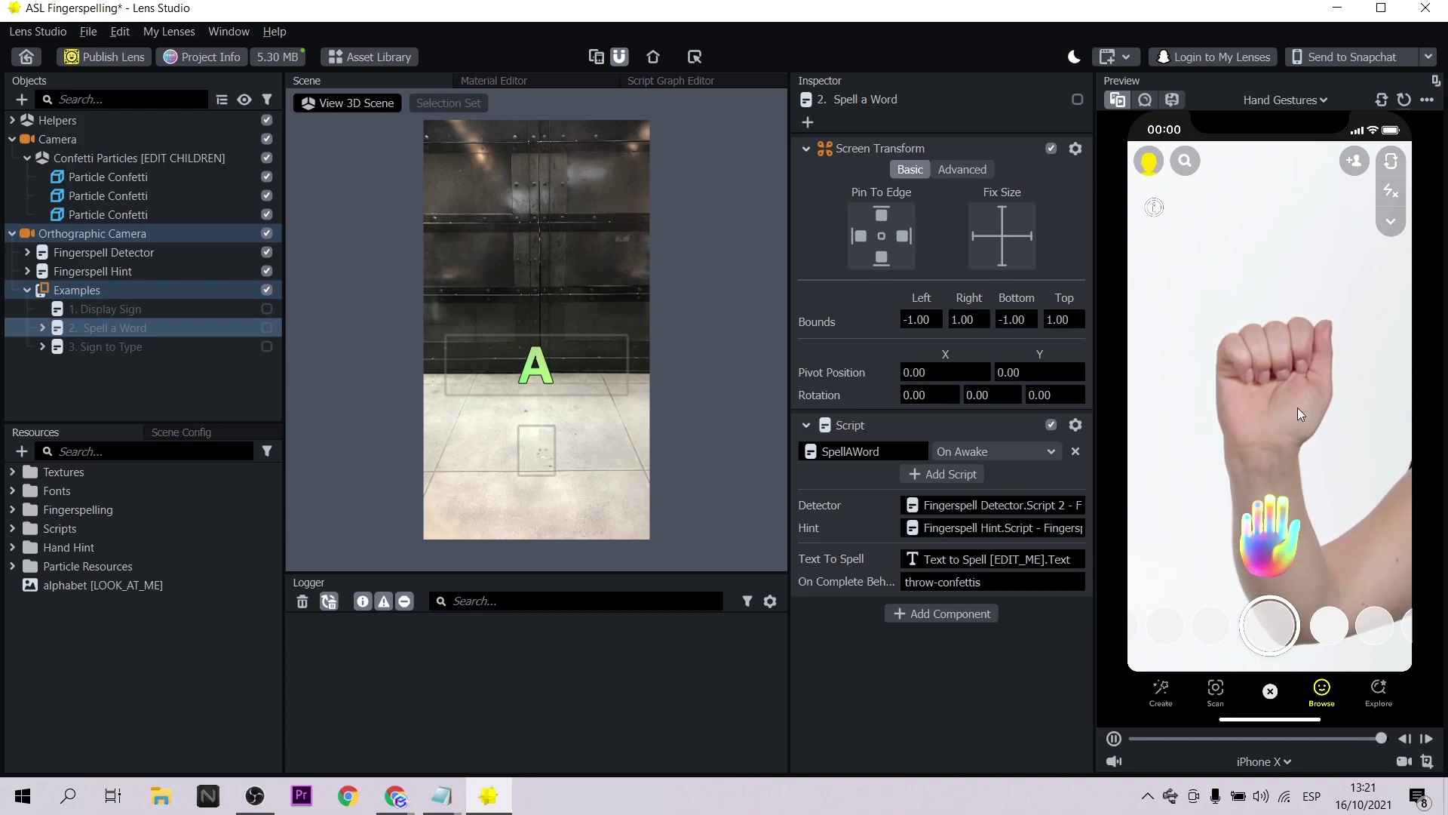
{"action": "left_click", "coordinate": [267, 309]}
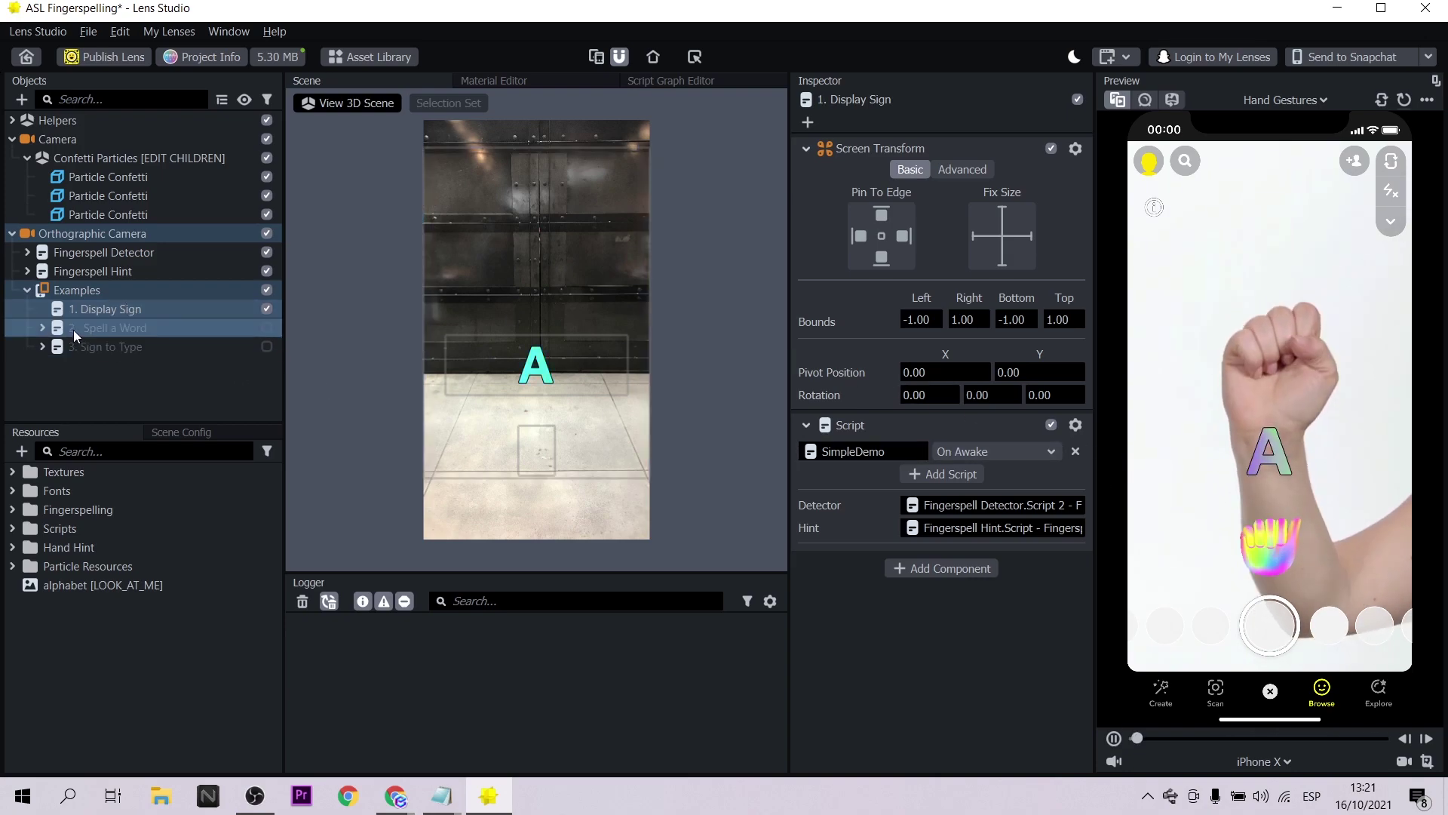
- Disable the 1. Display Sign example and enable 2. Spell a Word
{"action": "left_click", "coordinate": [267, 310]}
{"action": "left_click", "coordinate": [265, 330]}
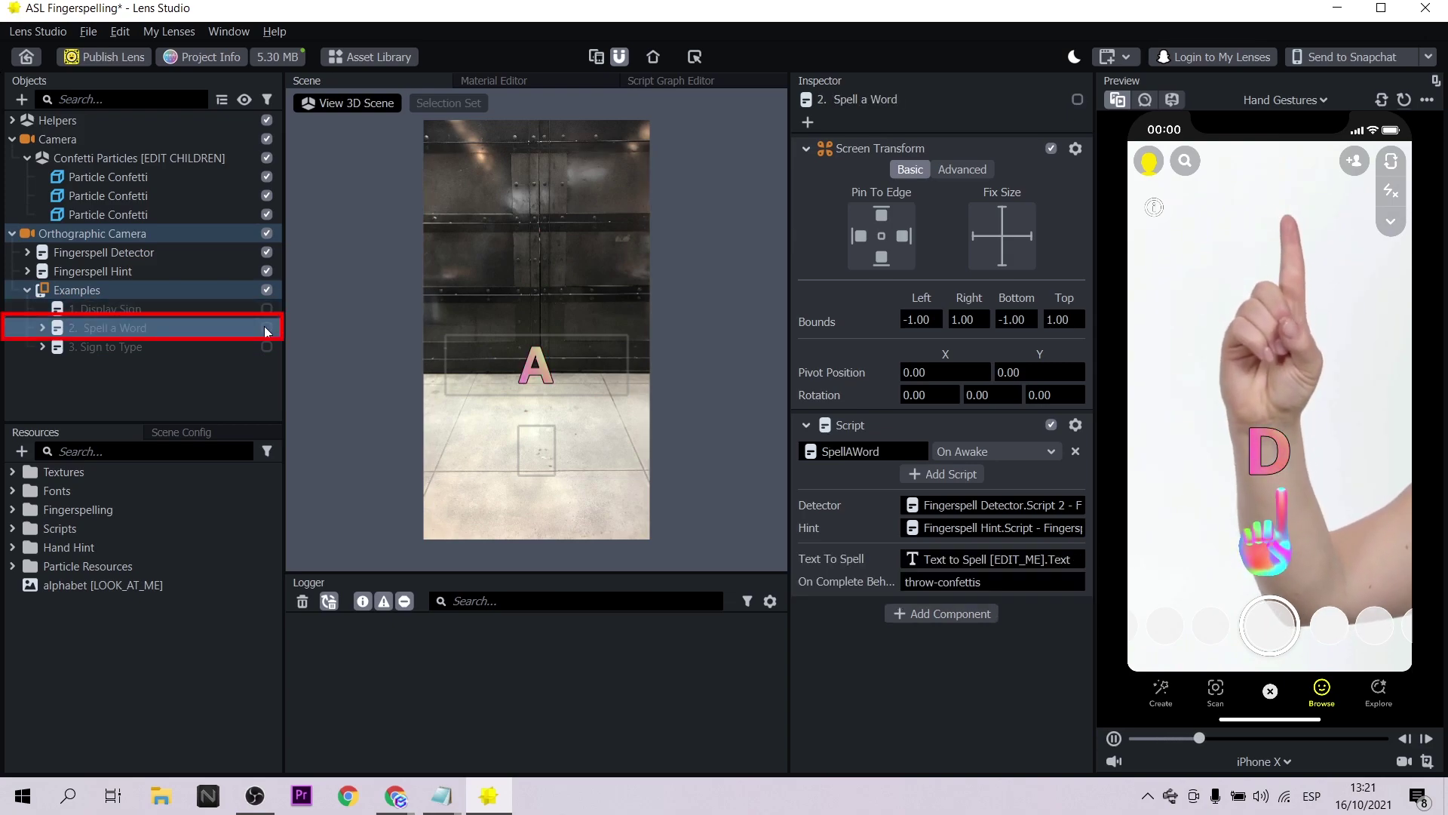
{"action": "left_click", "coordinate": [267, 328]}
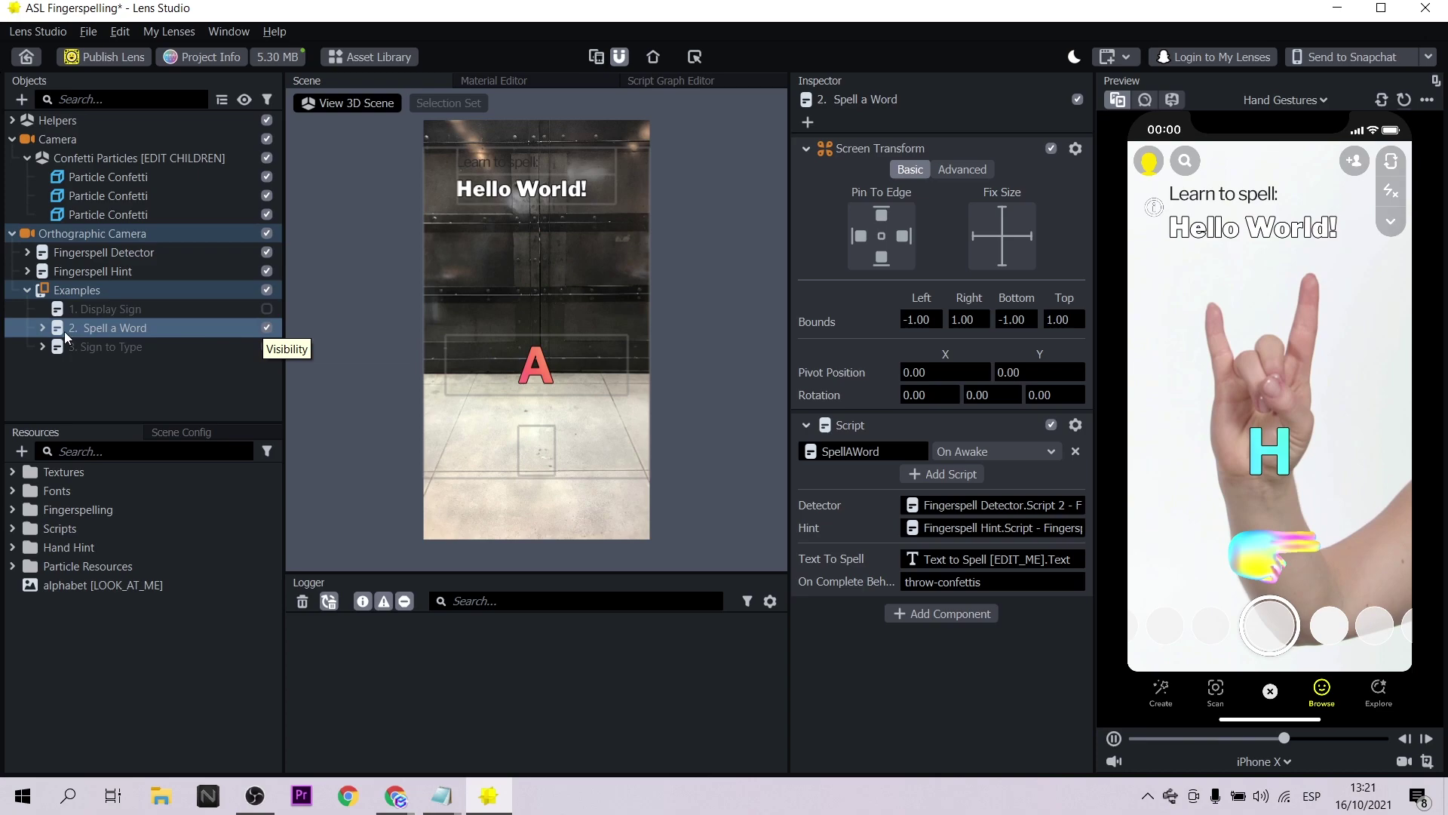
- Replace the text of Text to Spell [EDIT_ME] under 2. Spell a Word with a person's first name
{"action": "left_click", "coordinate": [42, 328]}
{"action": "left_click", "coordinate": [118, 346]}
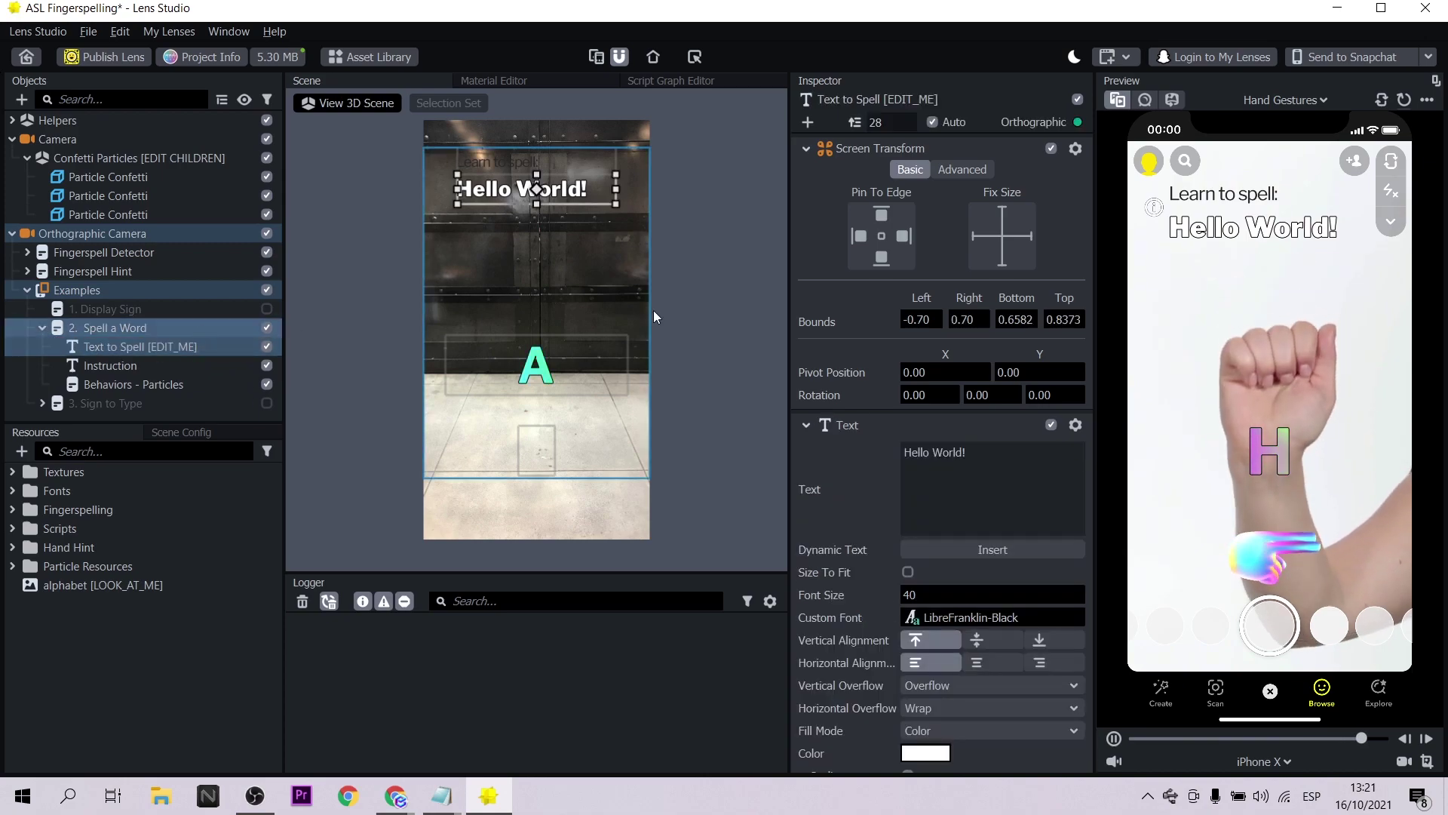
{"action": "triple_click", "coordinate": [935, 452]}
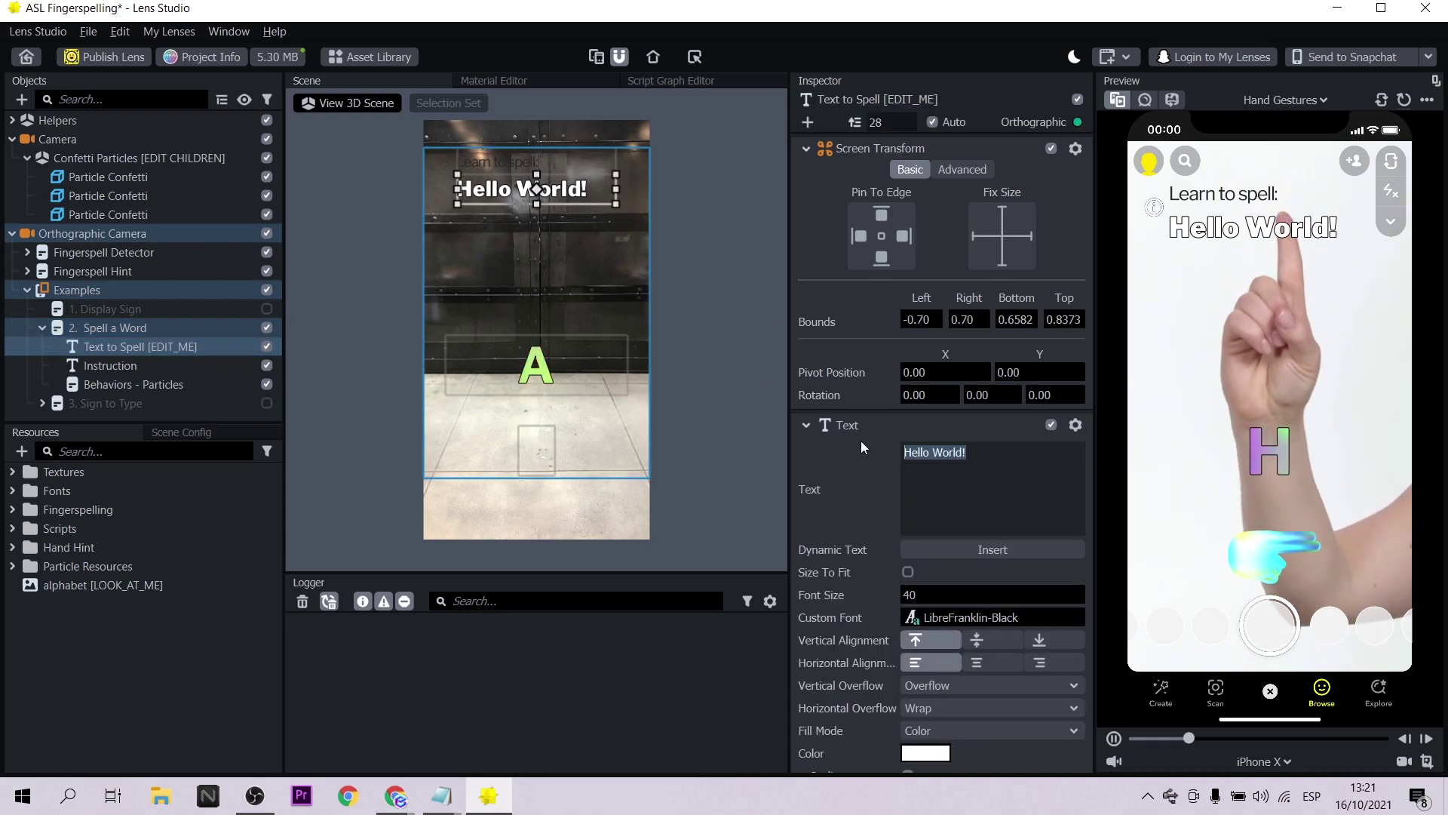
{"action": "type", "text": "Emilio"}
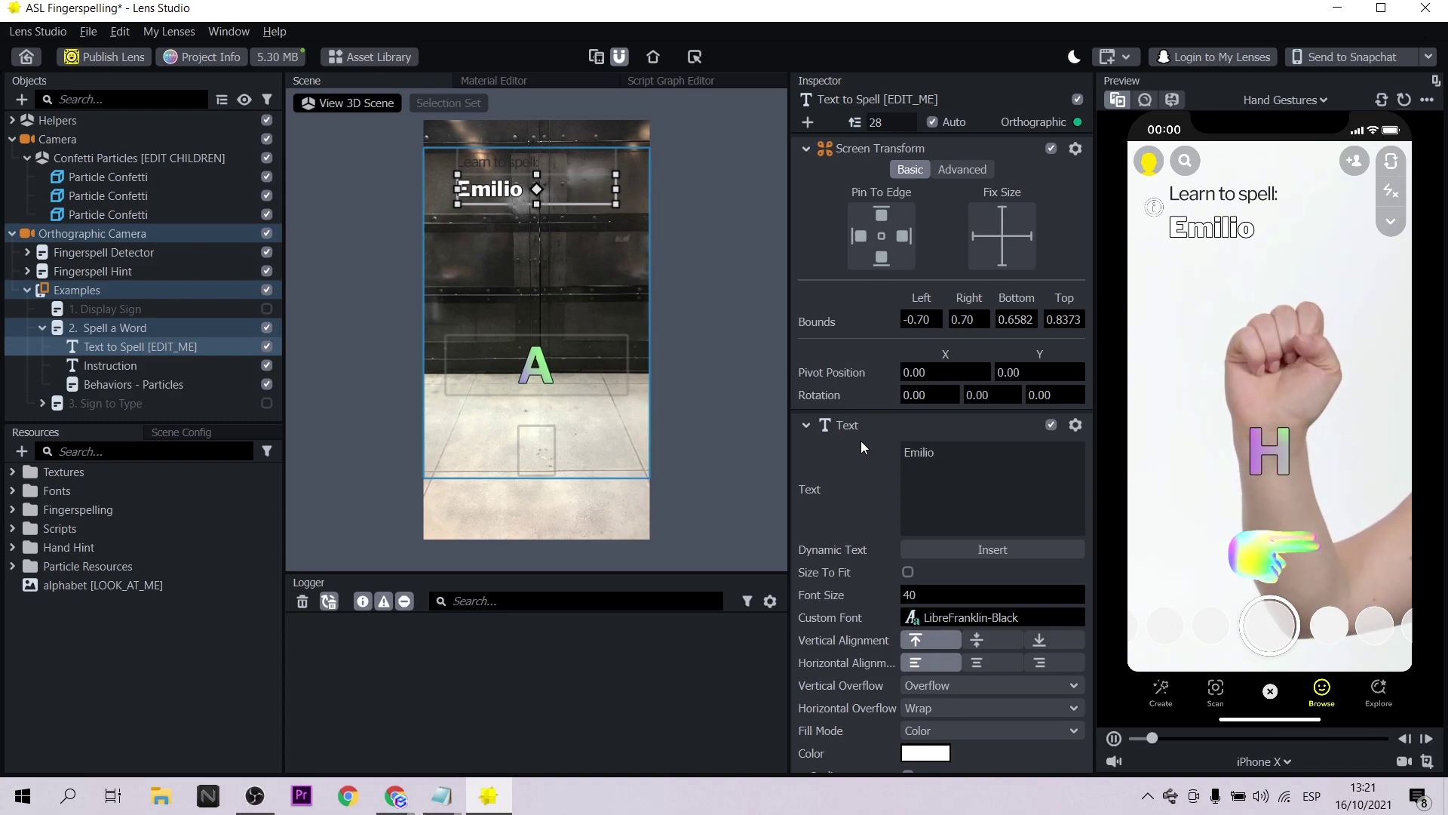
- Set the Instruction text of 2. Spell a Word to "Alfabeto manual:" and open the Behaviors - Particles settings
{"action": "left_click", "coordinate": [134, 365]}
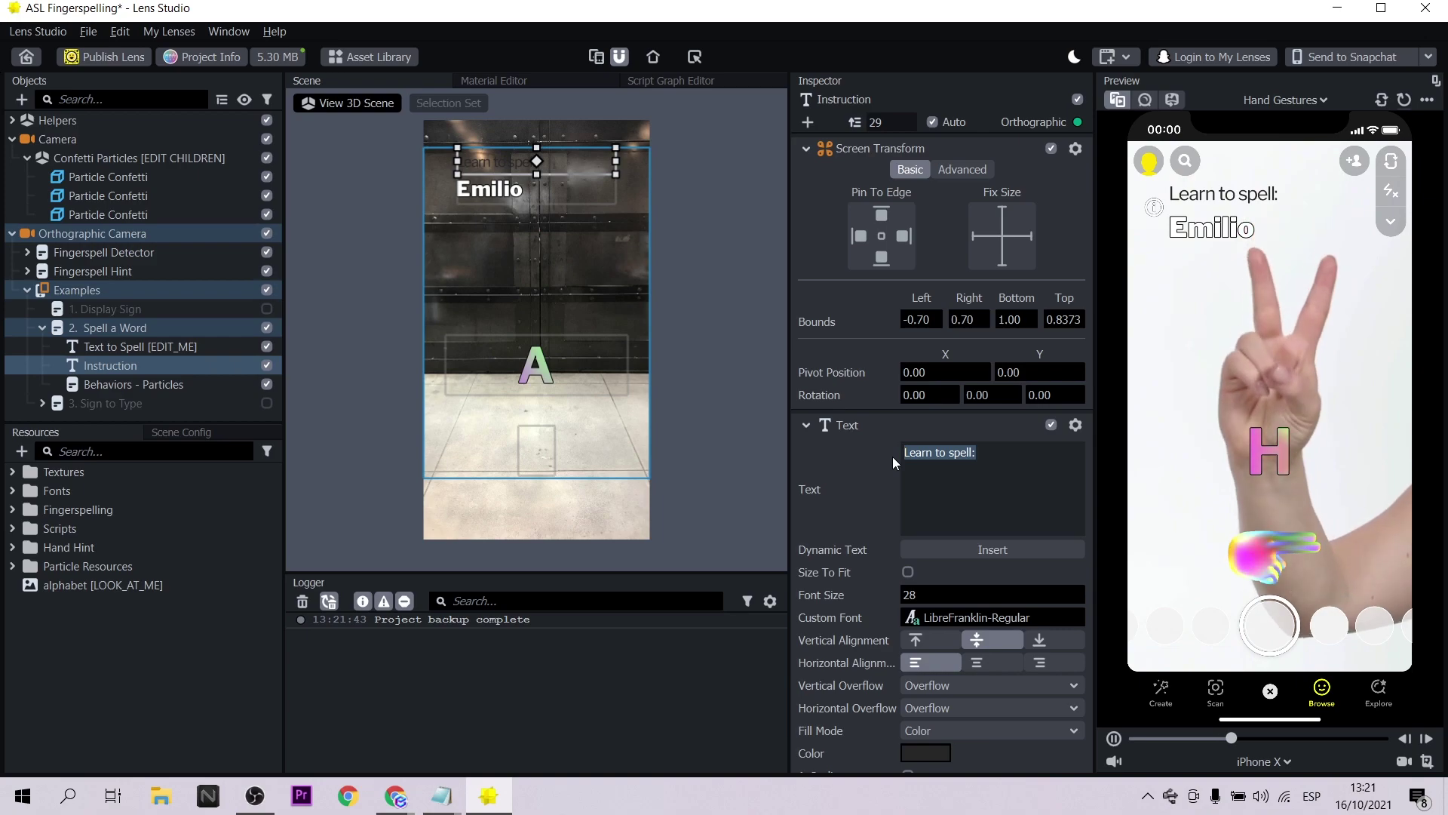
{"action": "type", "text": "Alfabeto manual:"}
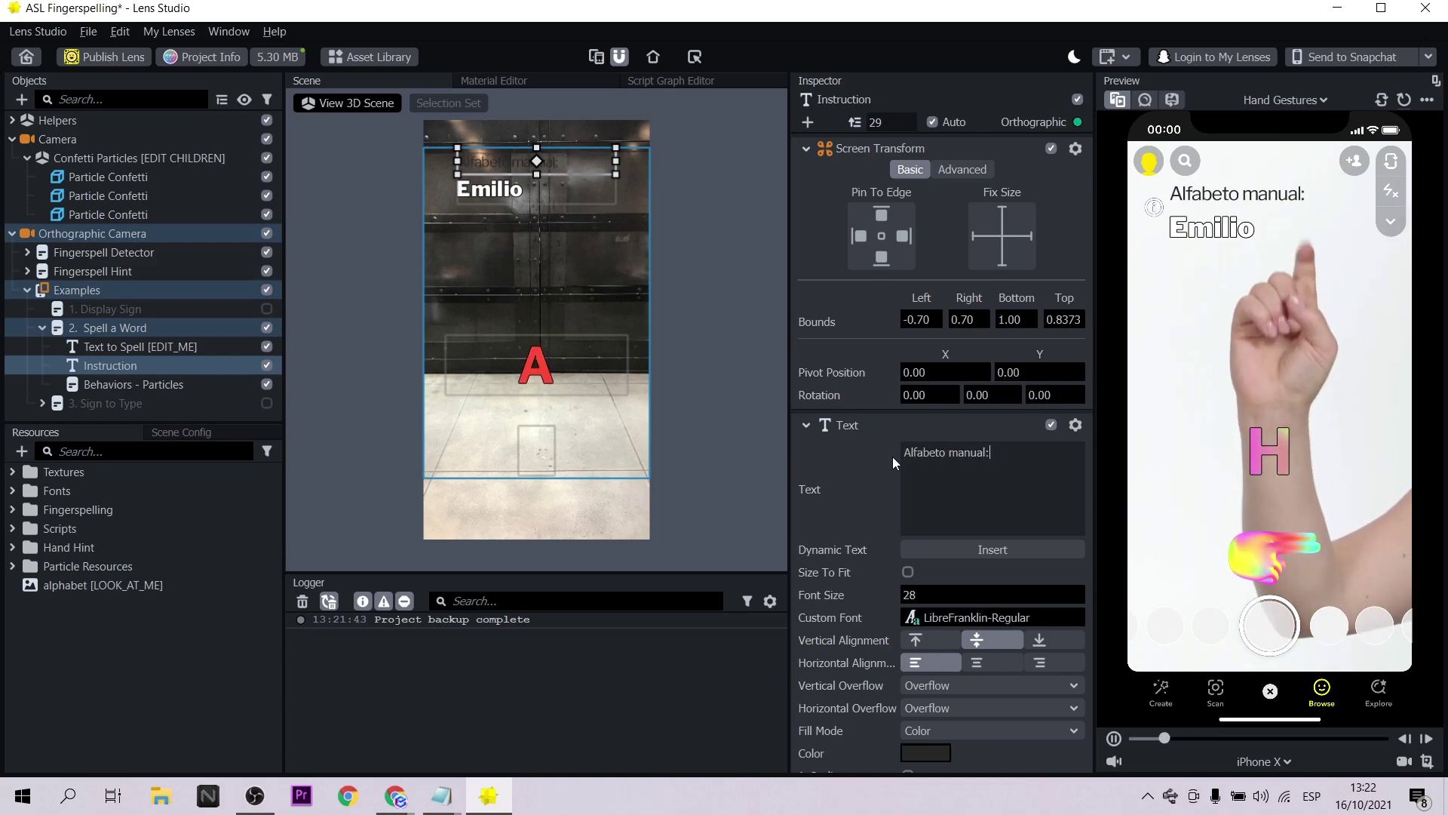
{"action": "left_click", "coordinate": [137, 387]}
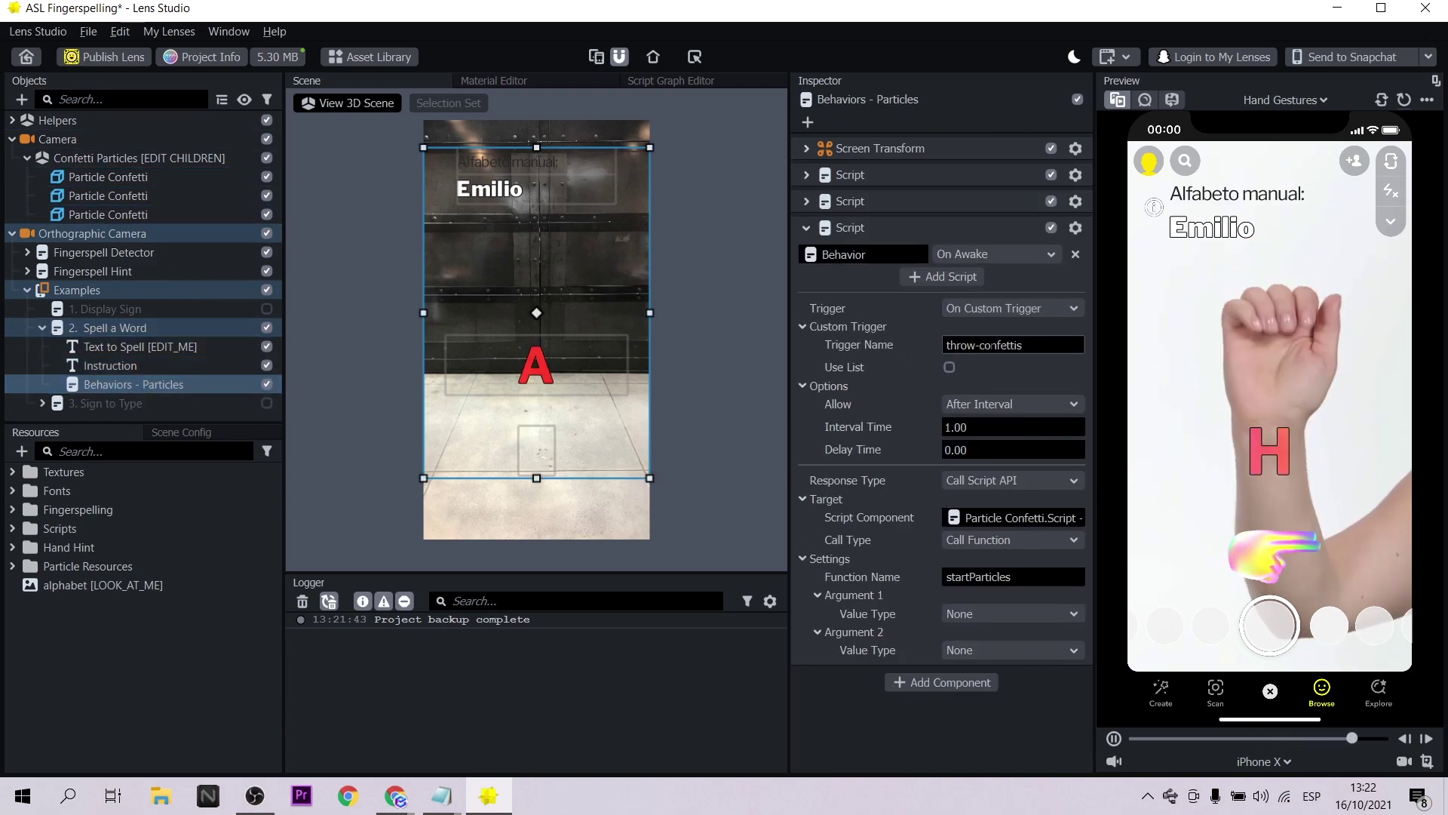
- Disable the 2. Spell a Word example and enable 3. Sign to Type
{"action": "left_click", "coordinate": [266, 327]}
{"action": "left_click", "coordinate": [267, 403]}
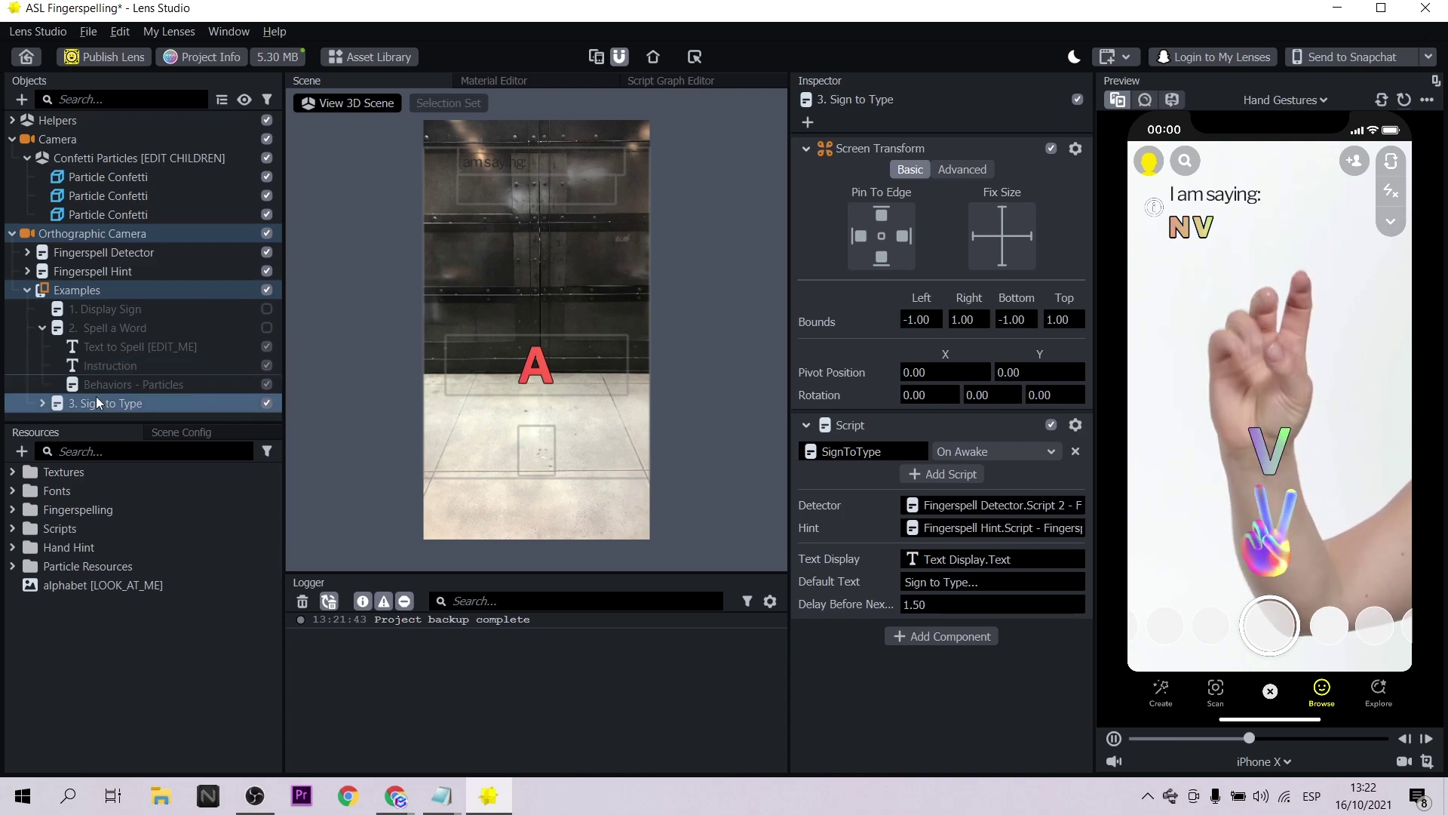
- Try a custom text in the Text Display of 3. Sign to Type, then clear it and restart the lens preview
{"action": "left_click", "coordinate": [42, 403]}
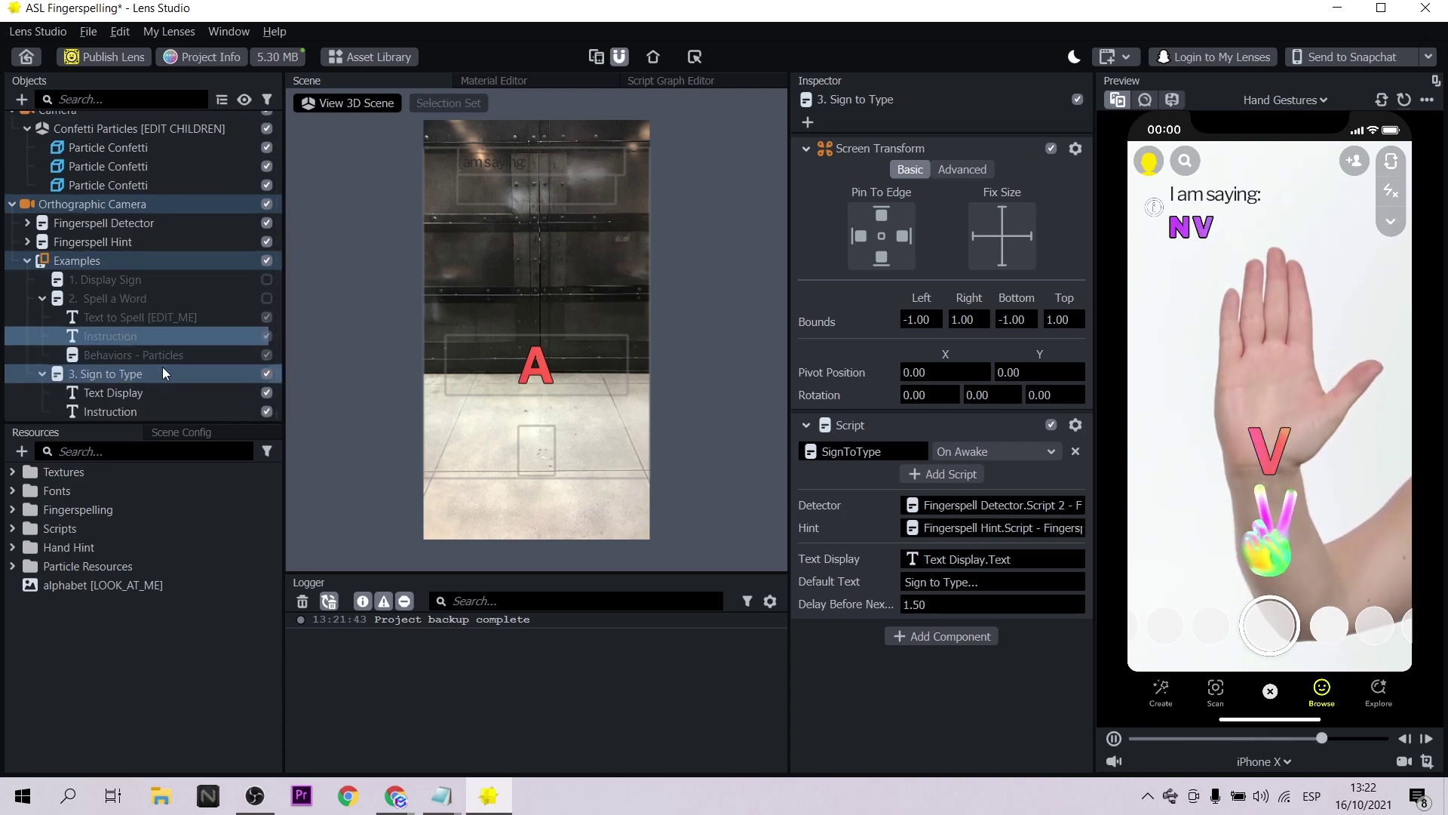
{"action": "left_click", "coordinate": [131, 392]}
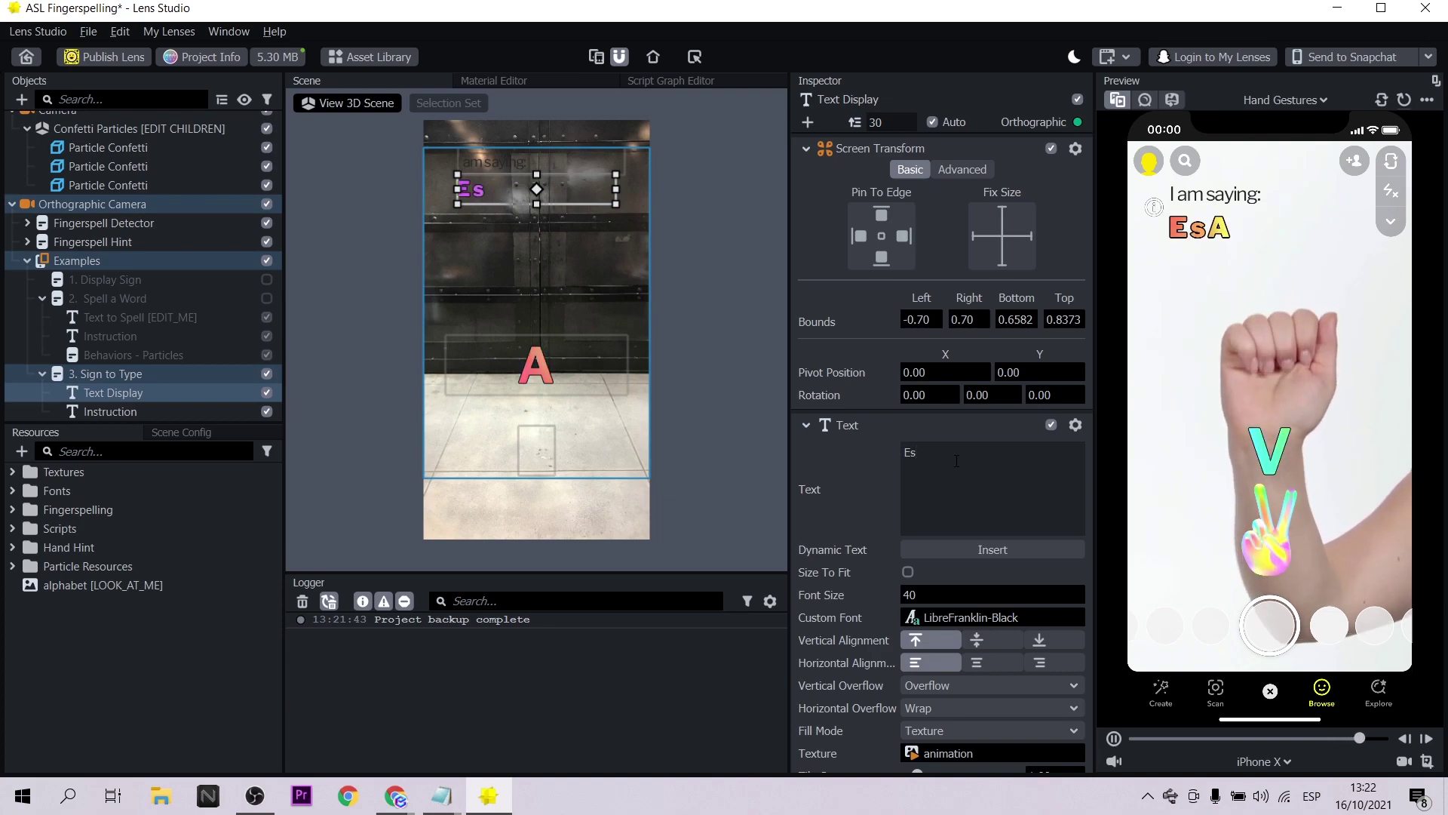
{"action": "type", "text": "ty"}
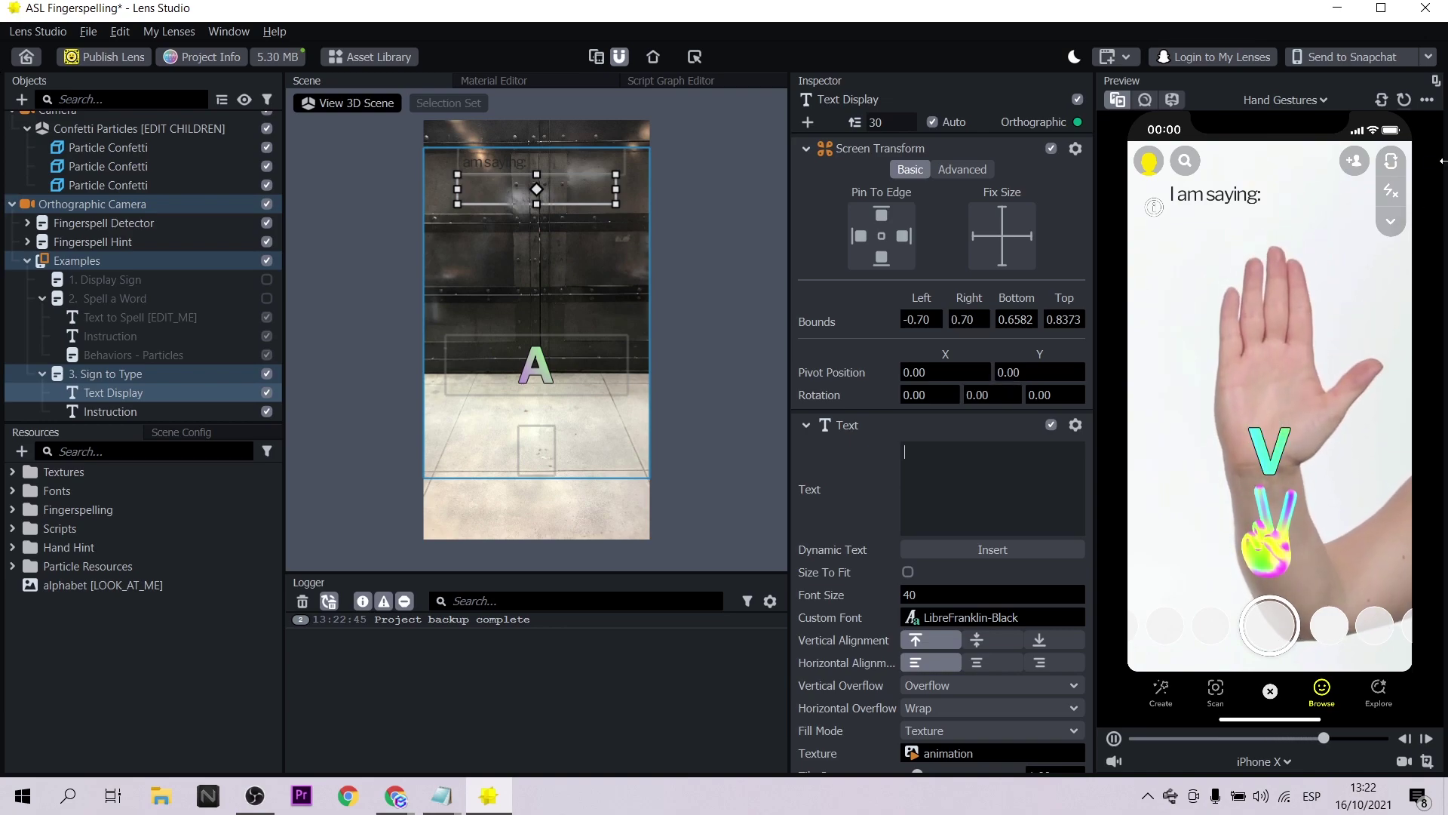
{"action": "left_click", "coordinate": [1403, 102]}
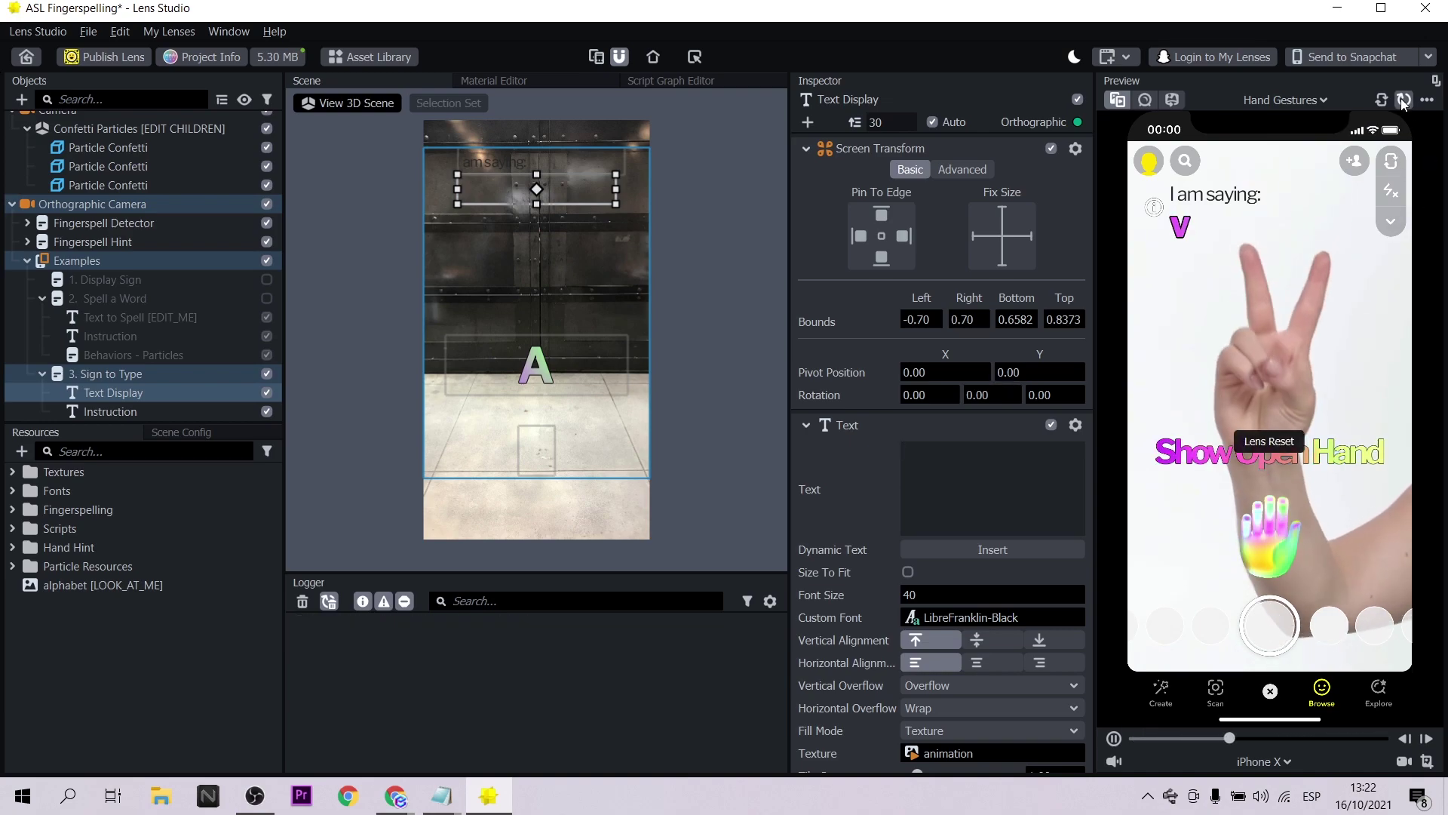
- Set the Instruction text of 3. Sign to Type to "Estoy diciendo:"
{"action": "left_click", "coordinate": [148, 412]}
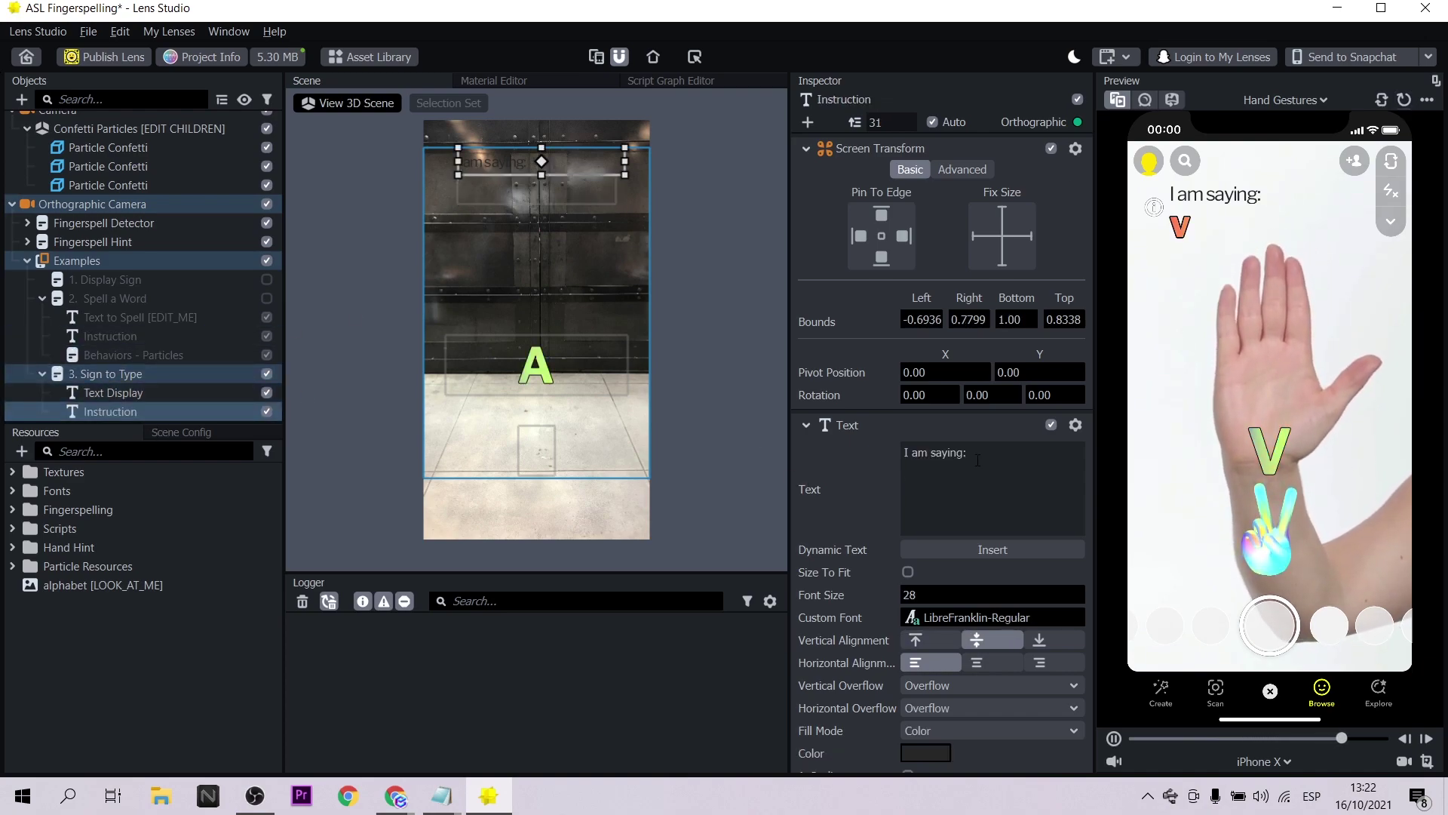
{"action": "type", "text": "E"}
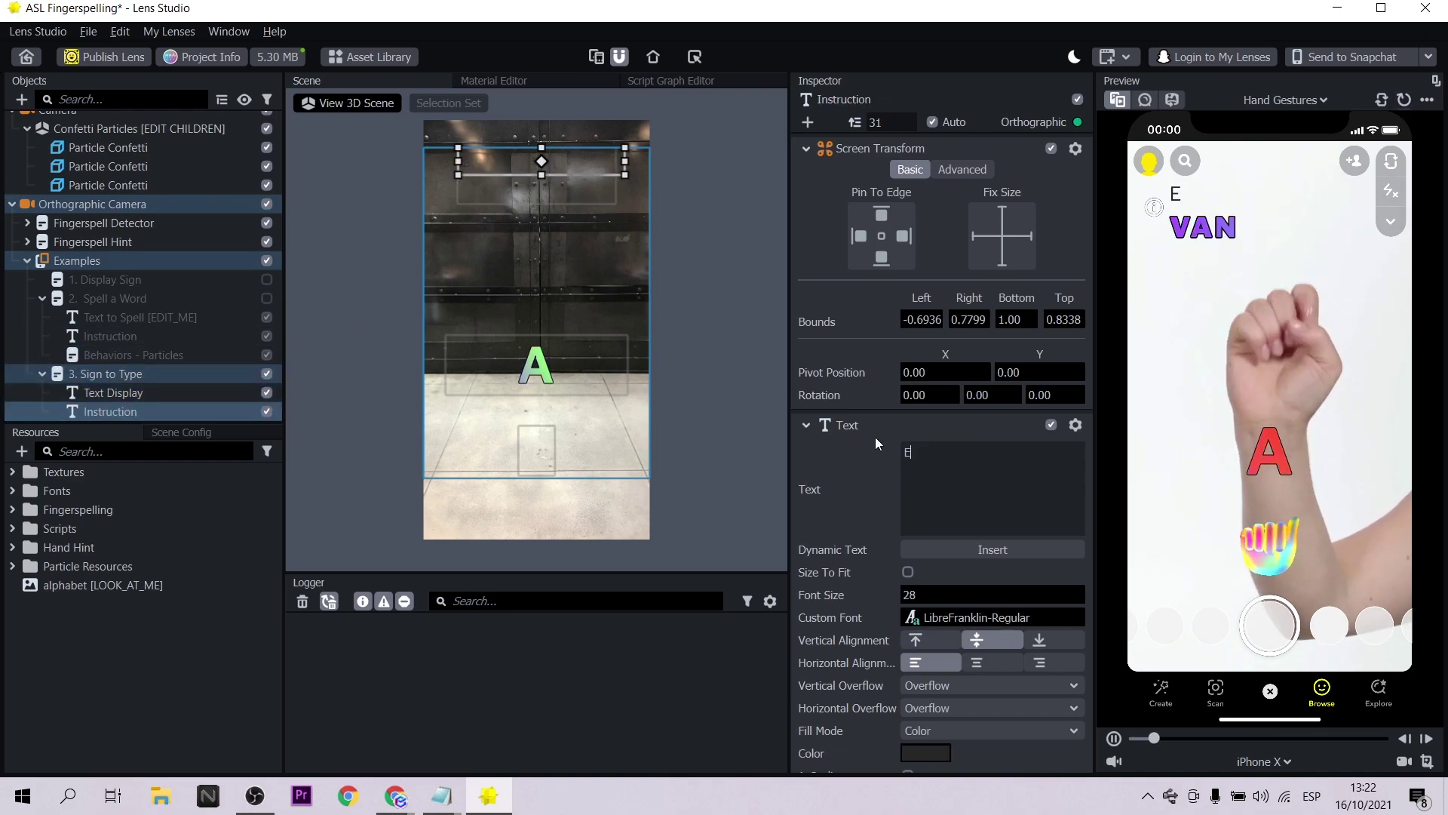
{"action": "type", "text": "stoy dicied:"}
{"action": "key", "text": "BackSpace"}
{"action": "key", "text": "BackSpace"}
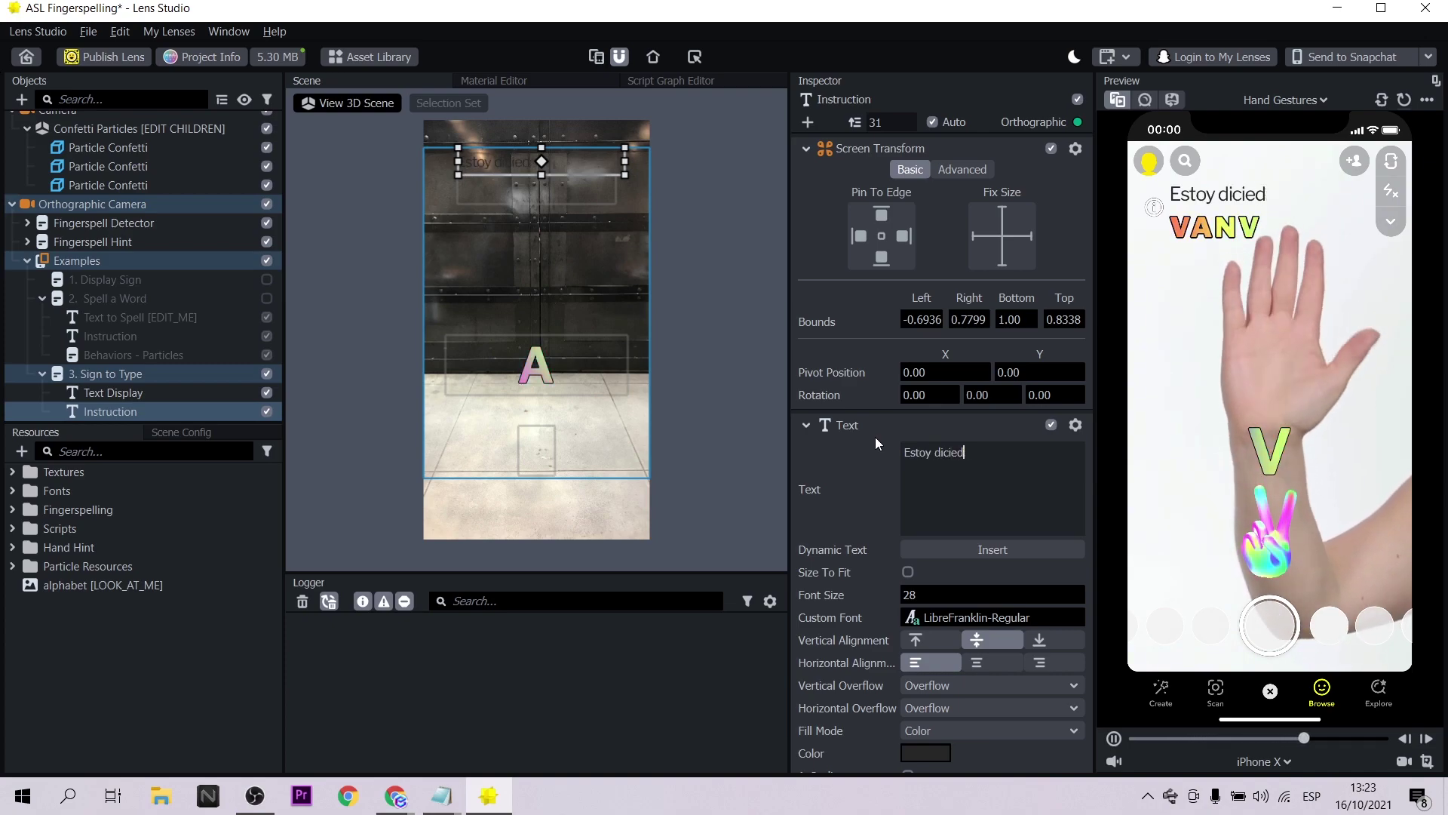
{"action": "type", "text": "ndo"}
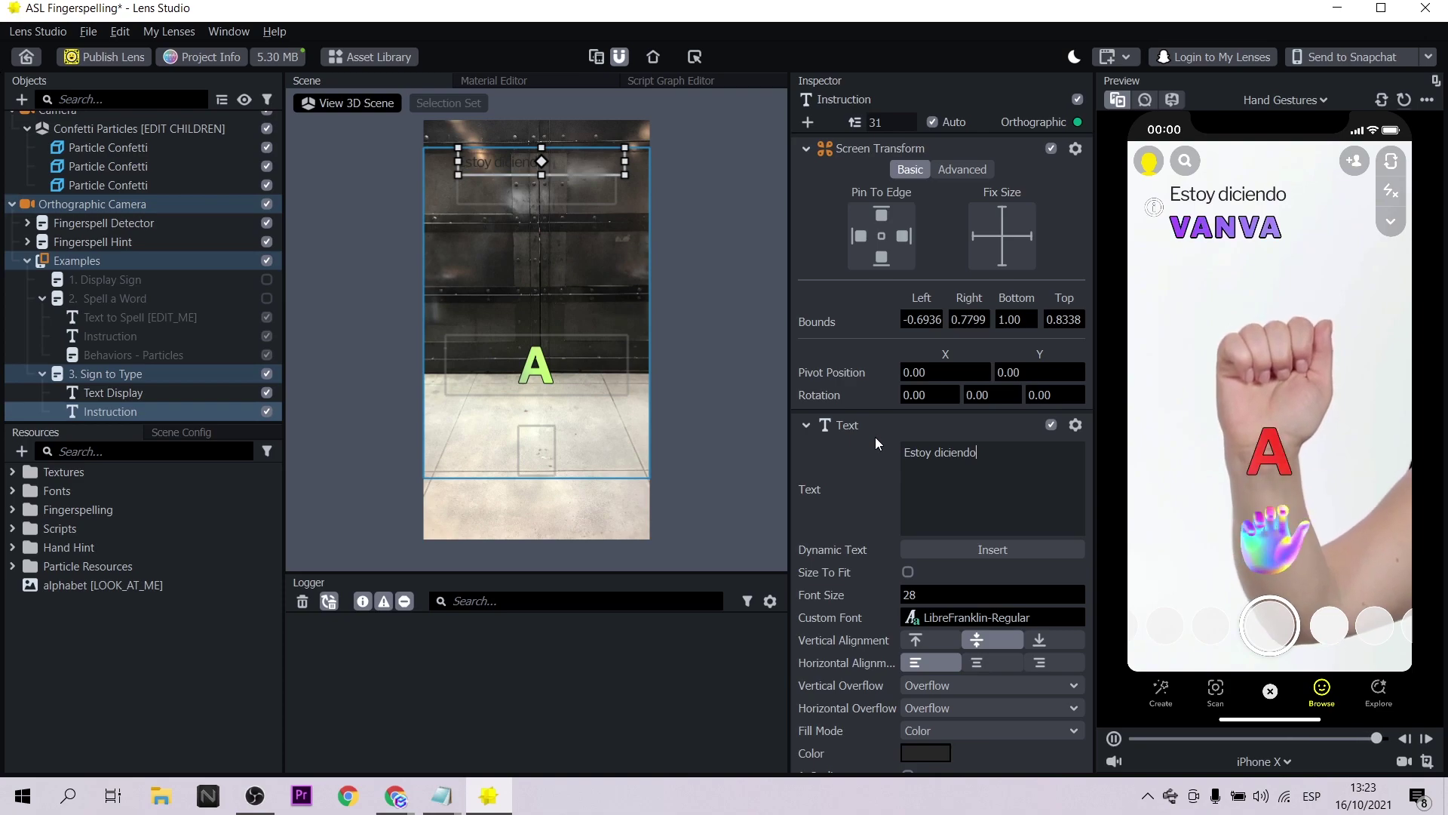
{"action": "type", "text": ":"}
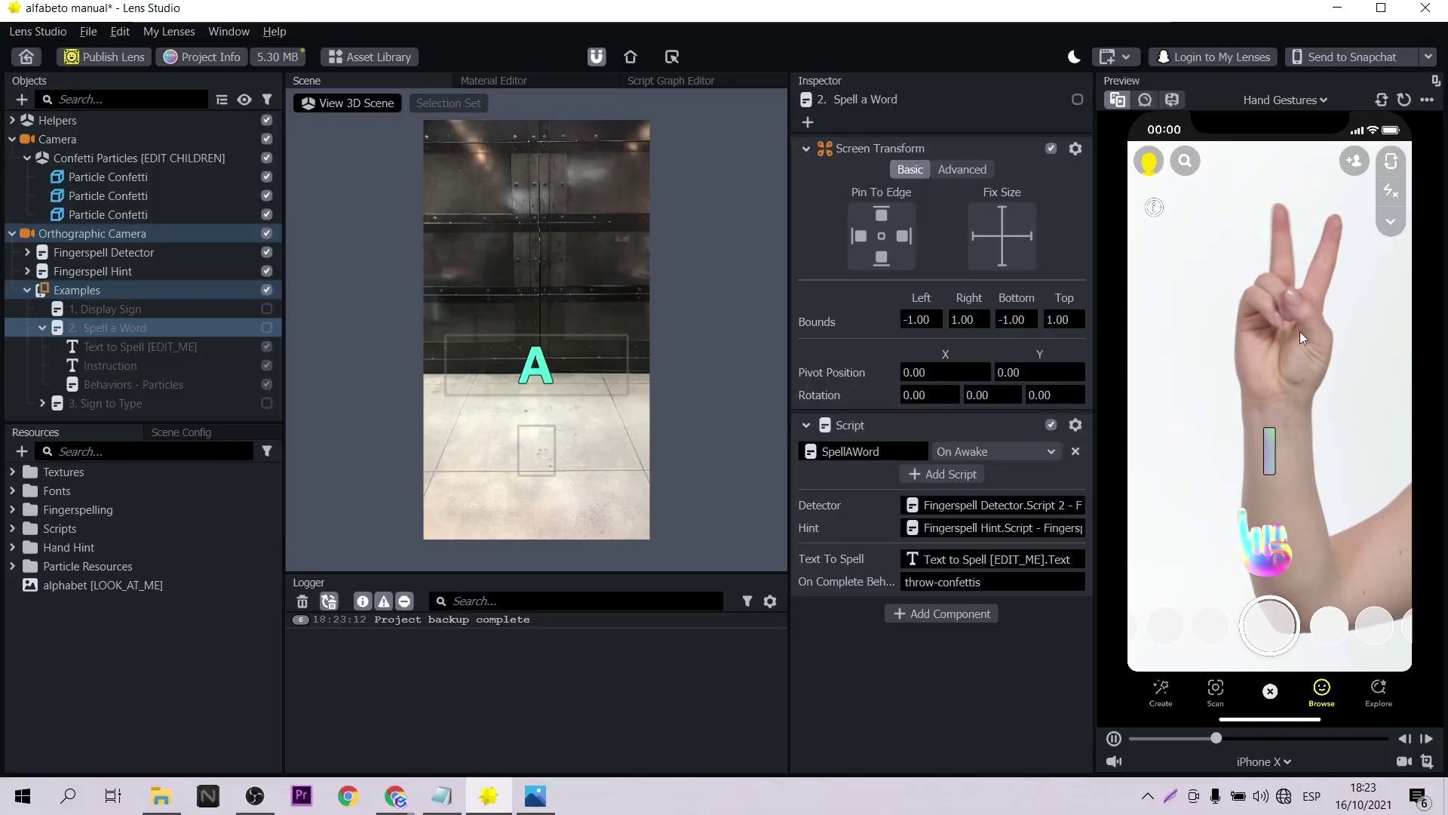
- Enable the 2. Spell a Word example and add a Screen Image under it
{"action": "left_click", "coordinate": [267, 327]}
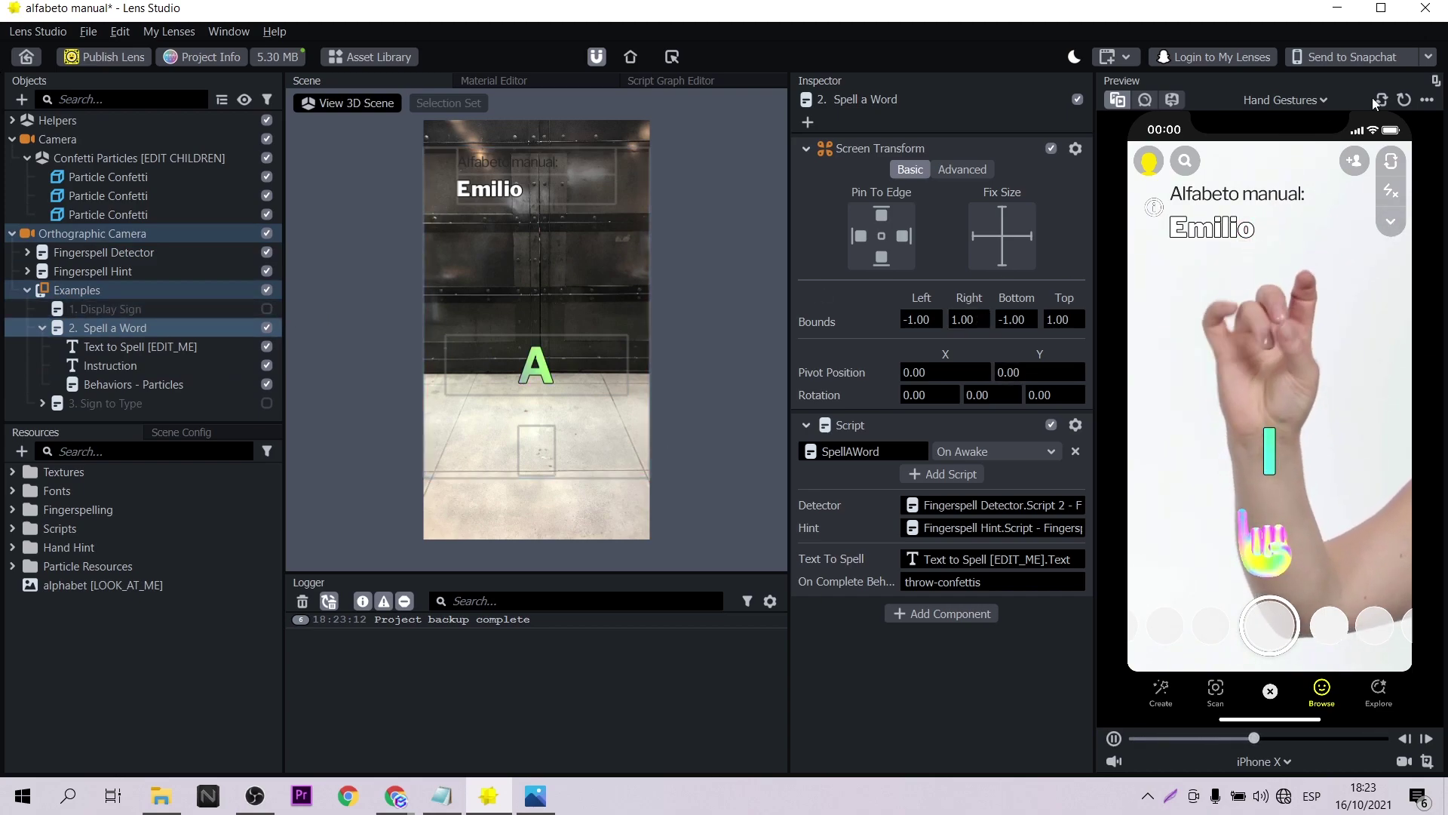
{"action": "left_click", "coordinate": [1400, 107]}
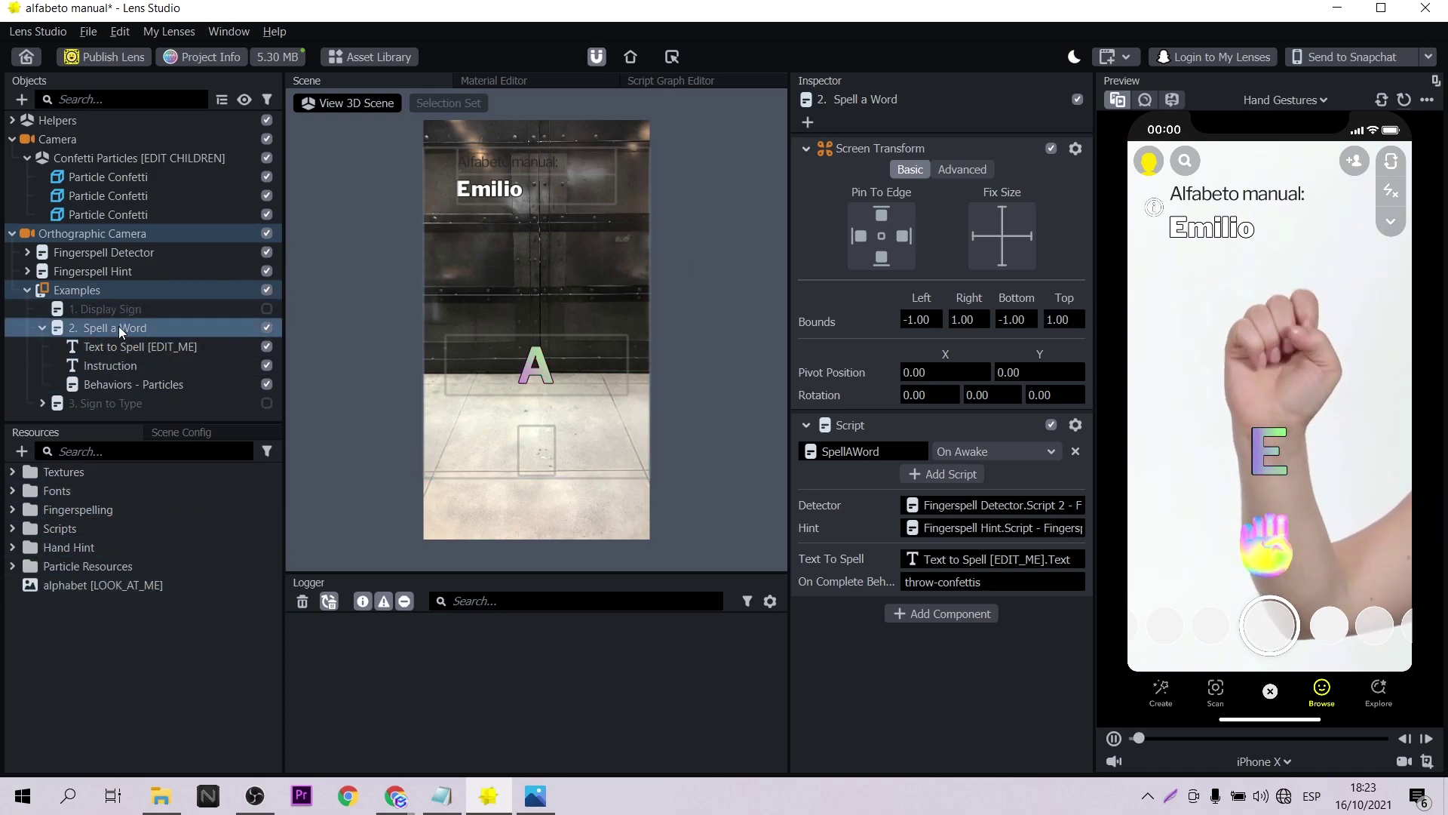
{"action": "left_click", "coordinate": [22, 99]}
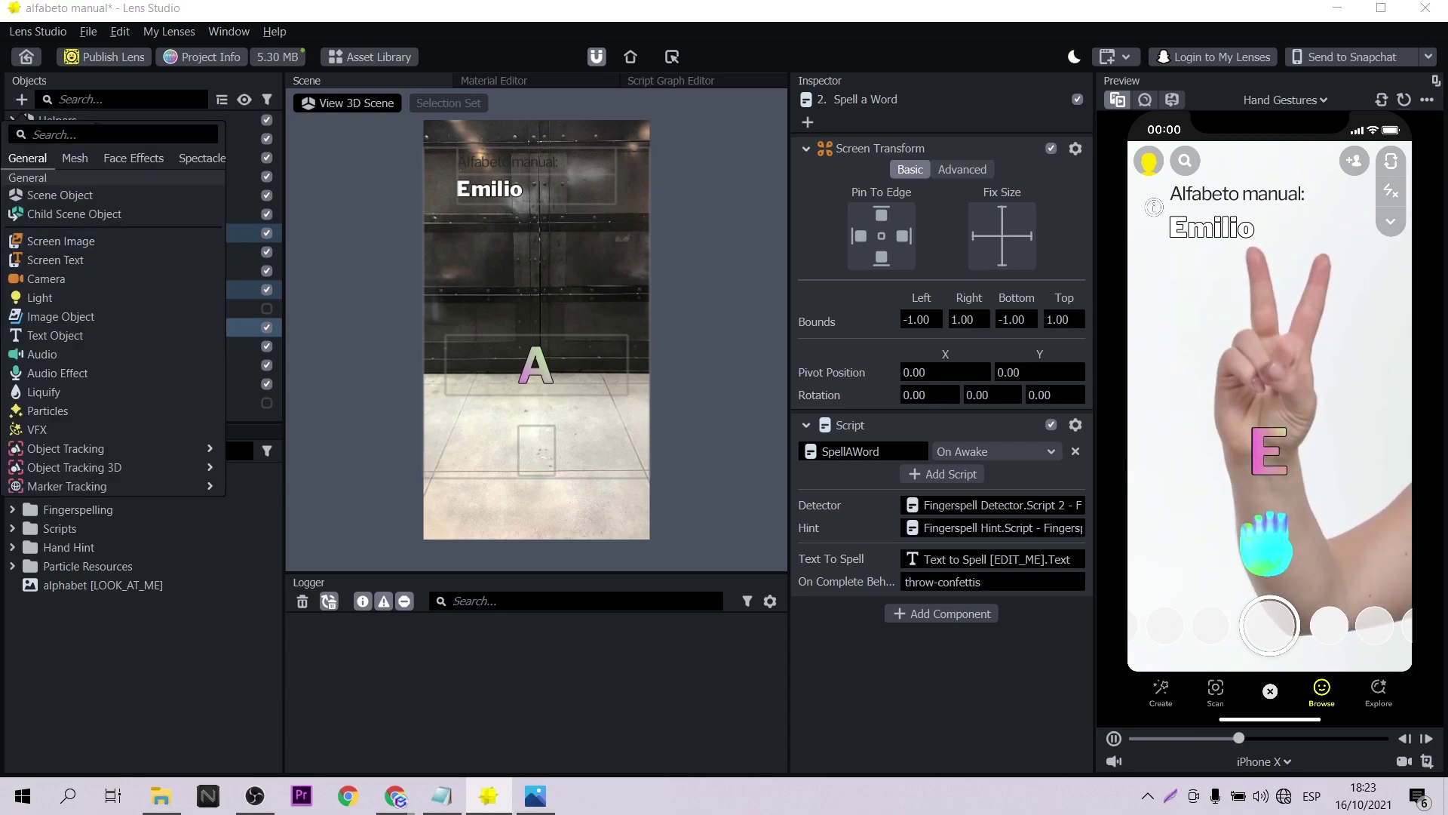
{"action": "key", "text": "Escape"}
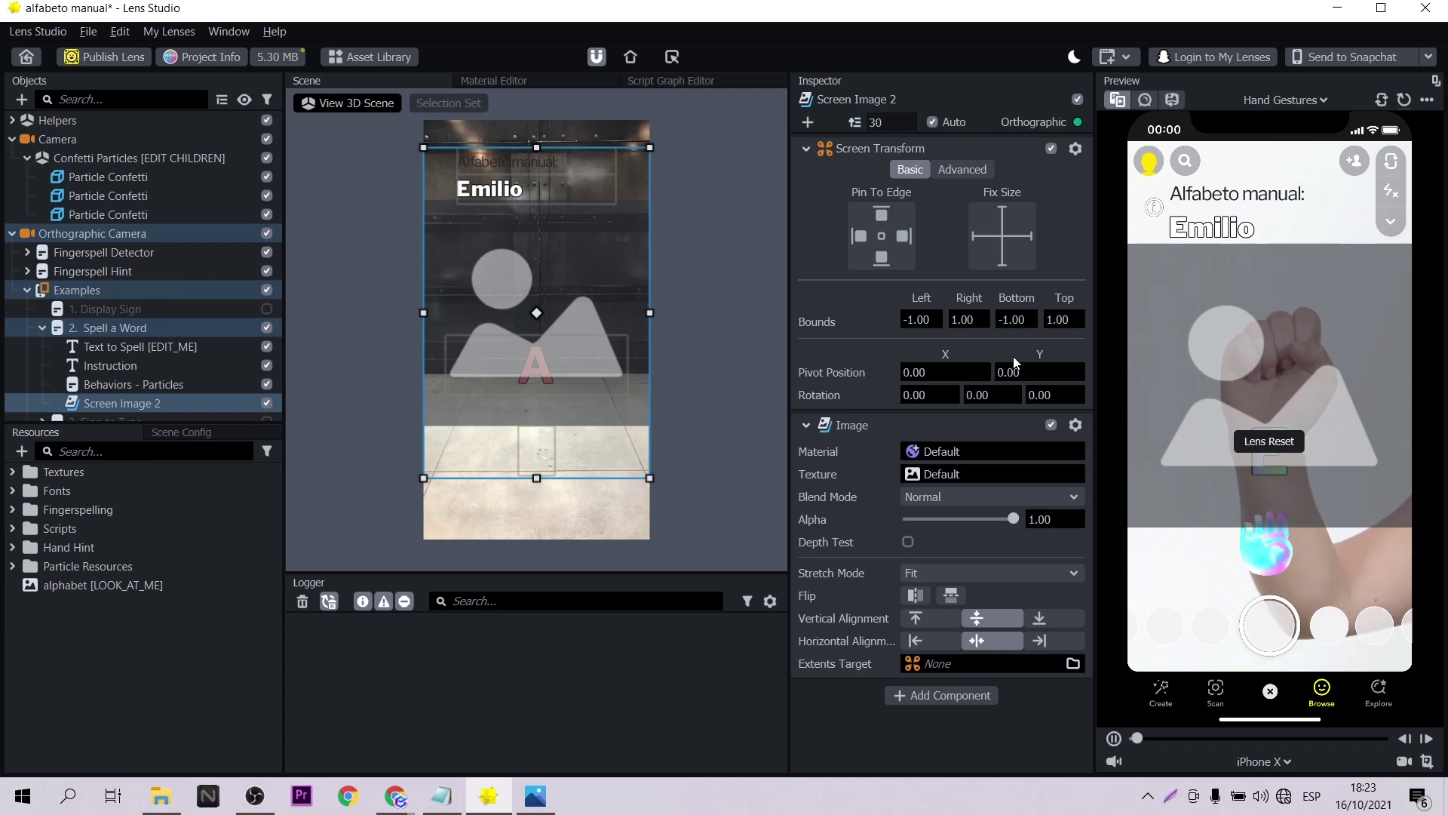
- Assign the existing alphabet [LOOK_AT_ME] image as the texture of the new Screen Image
{"action": "left_click", "coordinate": [943, 474]}
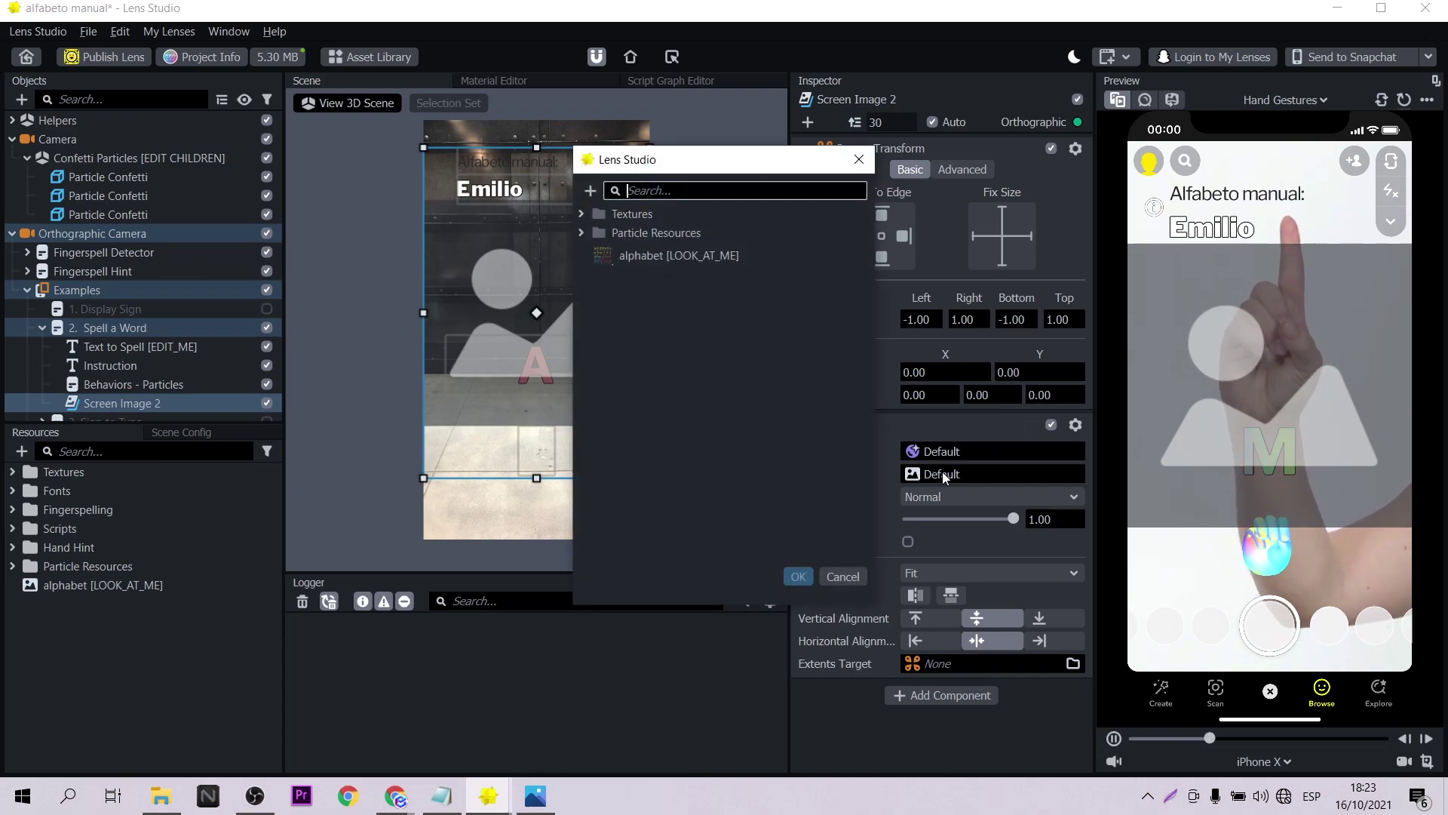
{"action": "left_click", "coordinate": [694, 255]}
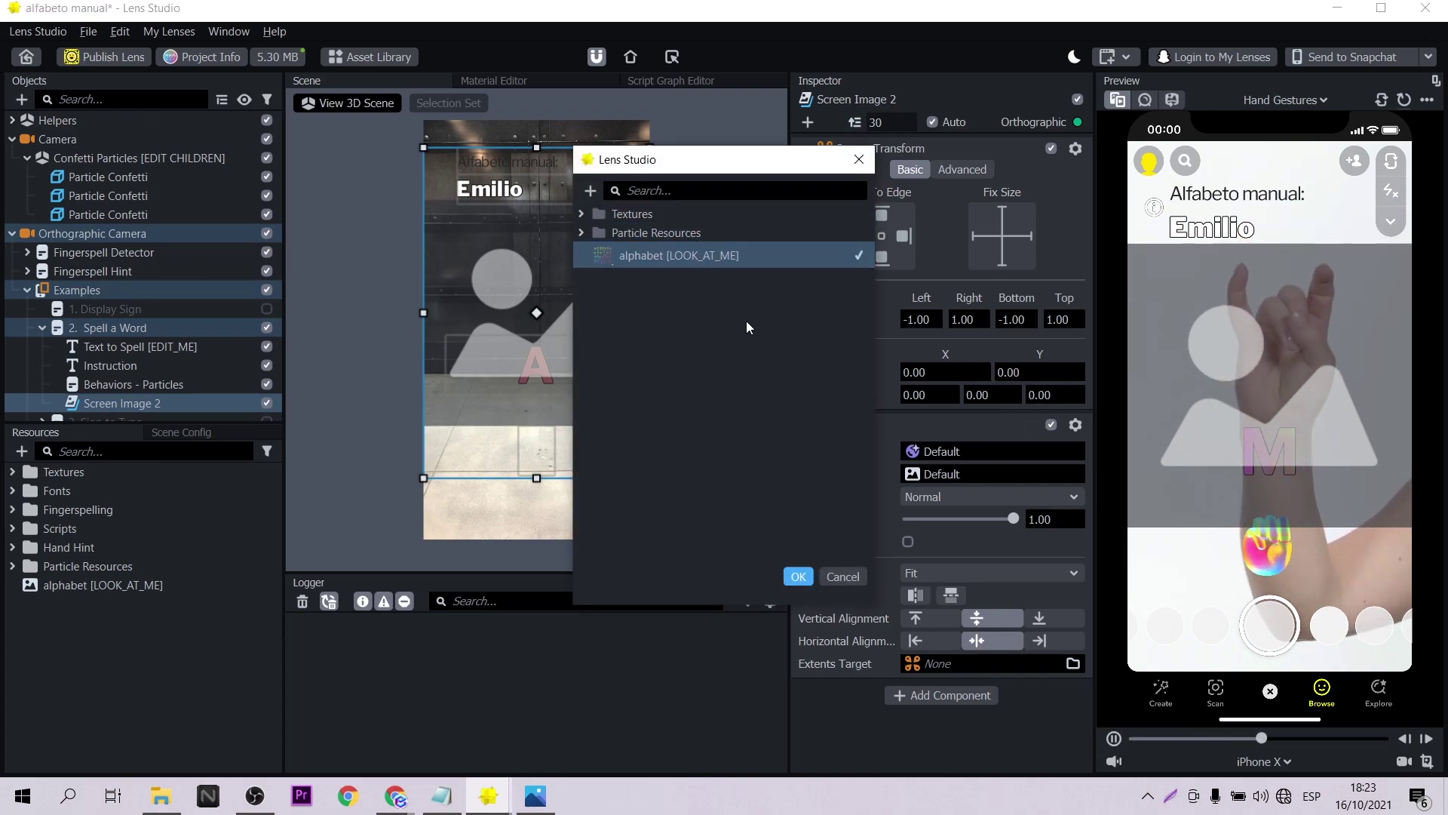
{"action": "left_click", "coordinate": [798, 577]}
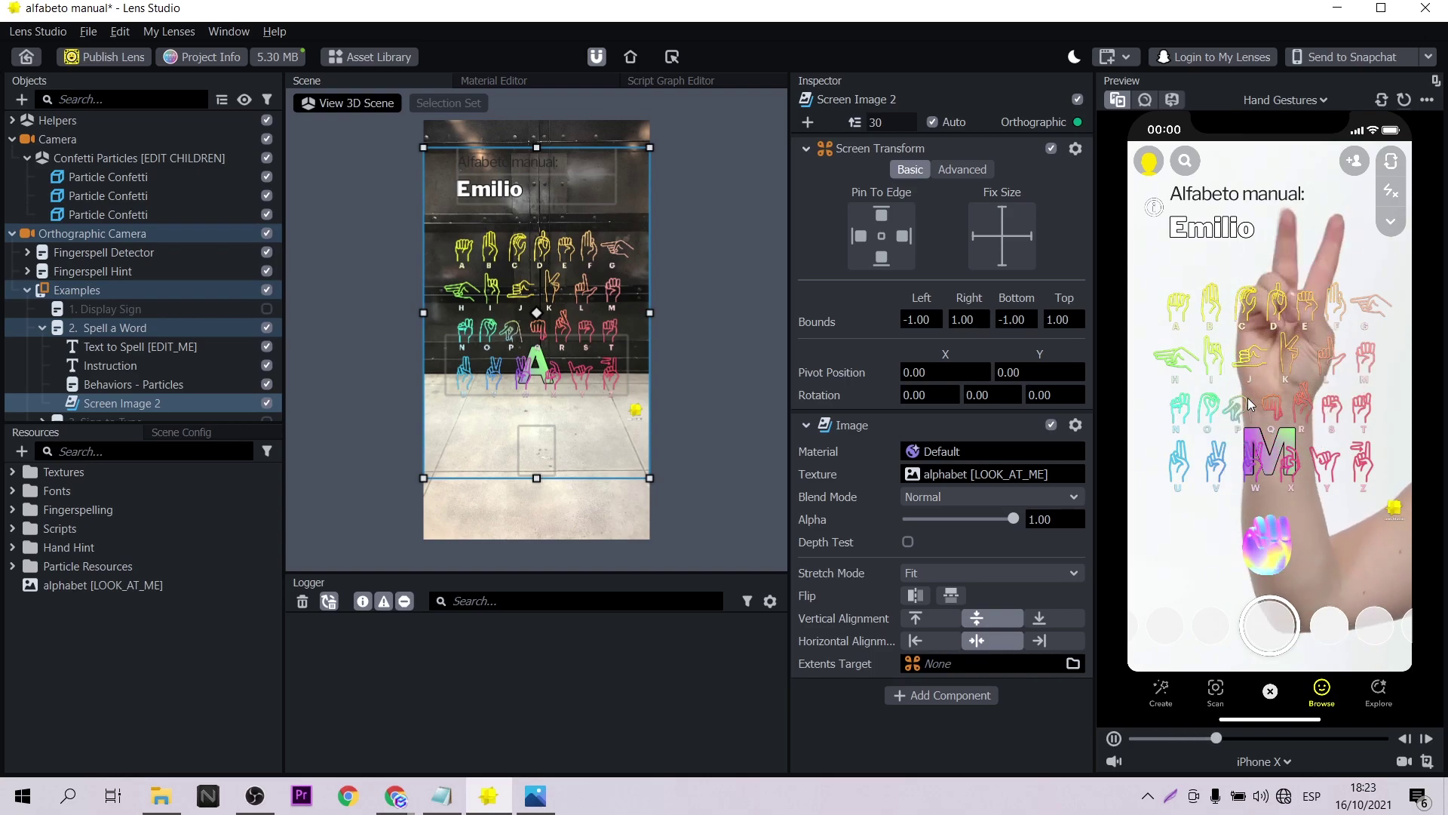
- Import alphabet [LOOK_AT_ME]2 from the Escritorio folder and assign it as the Screen Image's texture
{"action": "left_click", "coordinate": [922, 469]}
{"action": "left_click", "coordinate": [591, 190]}
{"action": "left_click", "coordinate": [566, 572]}
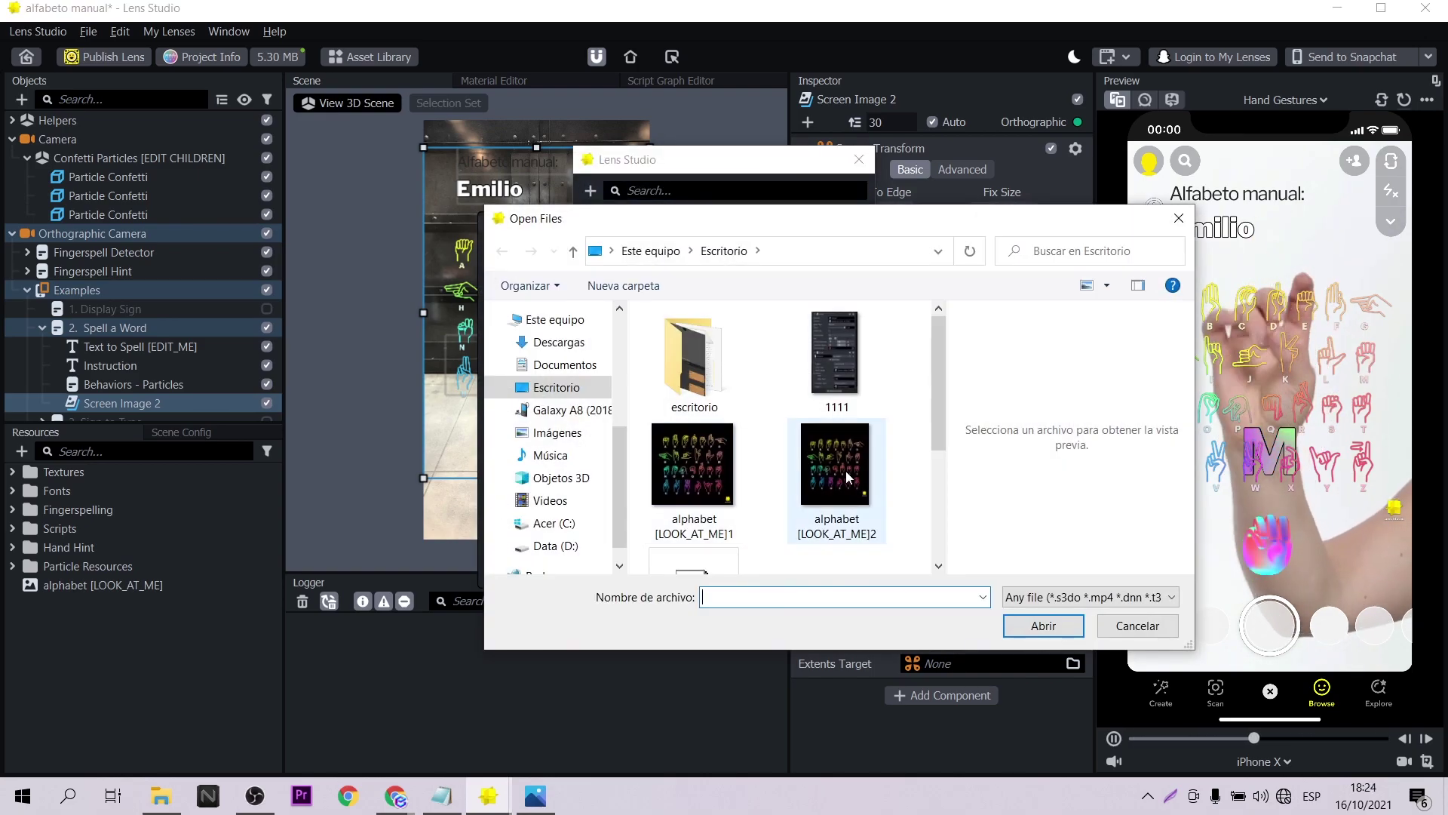
{"action": "left_click", "coordinate": [837, 464]}
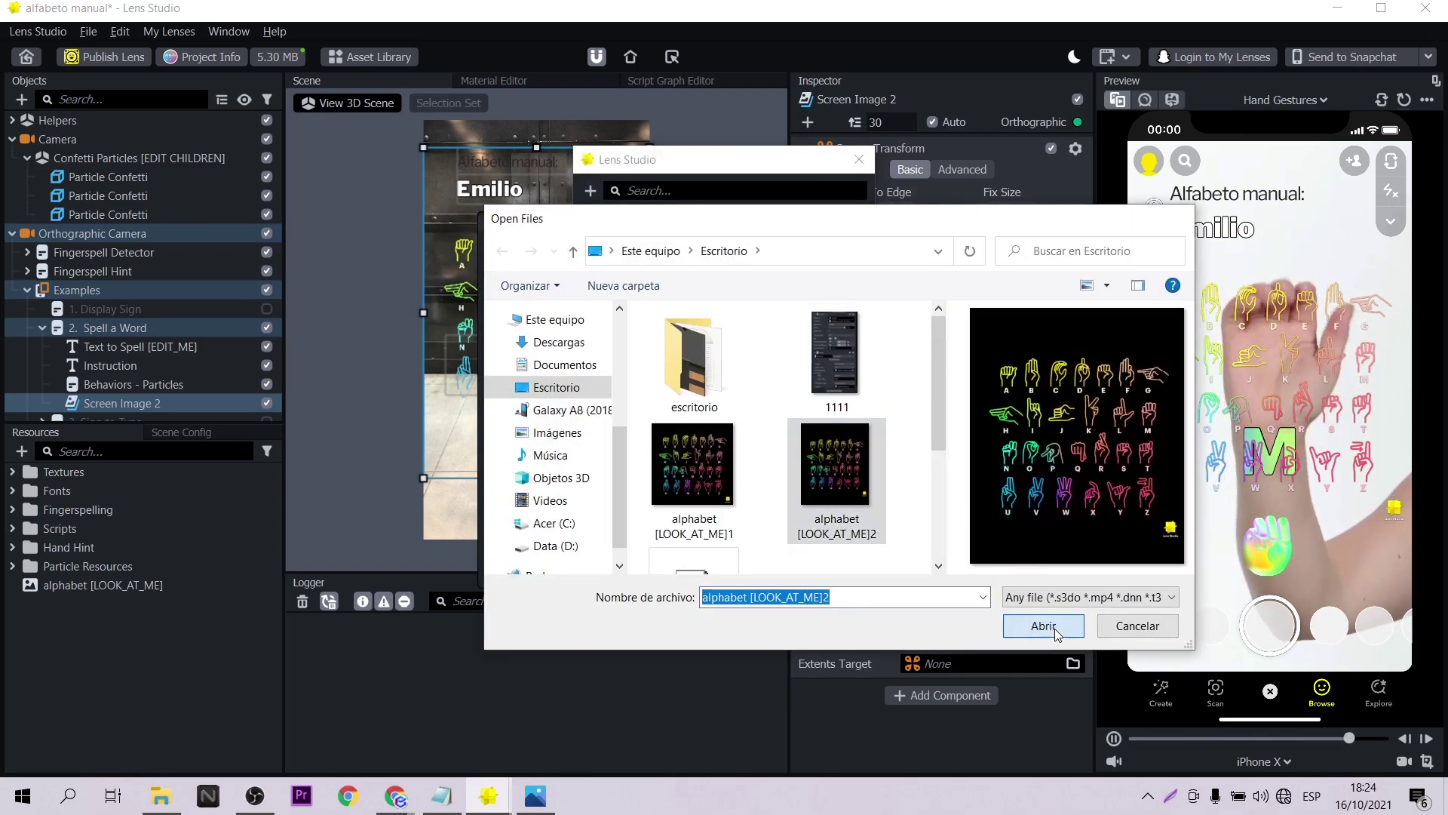
{"action": "left_click", "coordinate": [1044, 626]}
{"action": "left_click", "coordinate": [796, 576]}
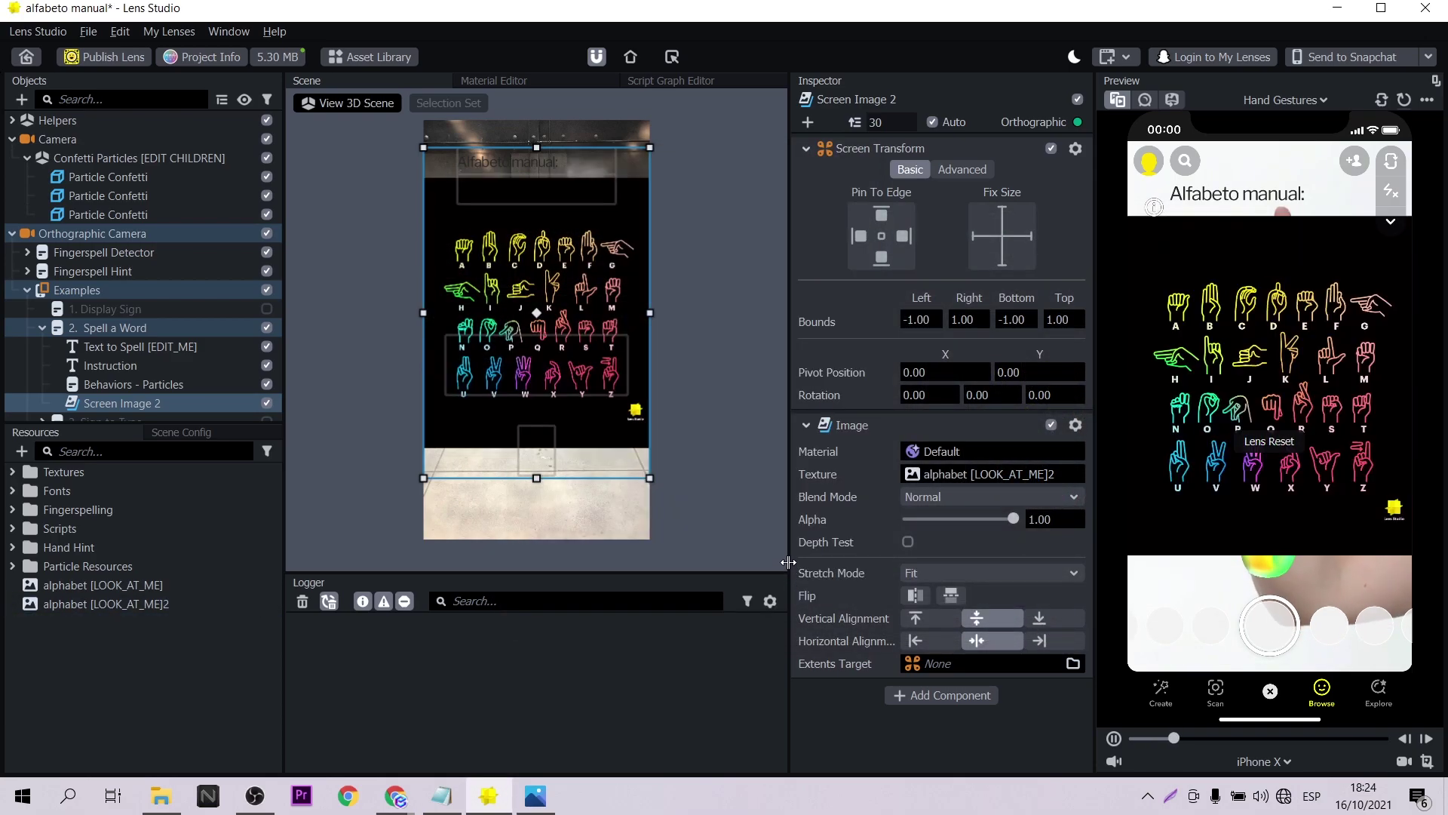
- Move and resize the Screen Image to bounds of about Left -1.00, Right 1.00, Bottom -1.37 and Top 1.14, and save the project
{"action": "left_click_drag", "start_coordinate": [536, 147], "coordinate": [540, 161]}
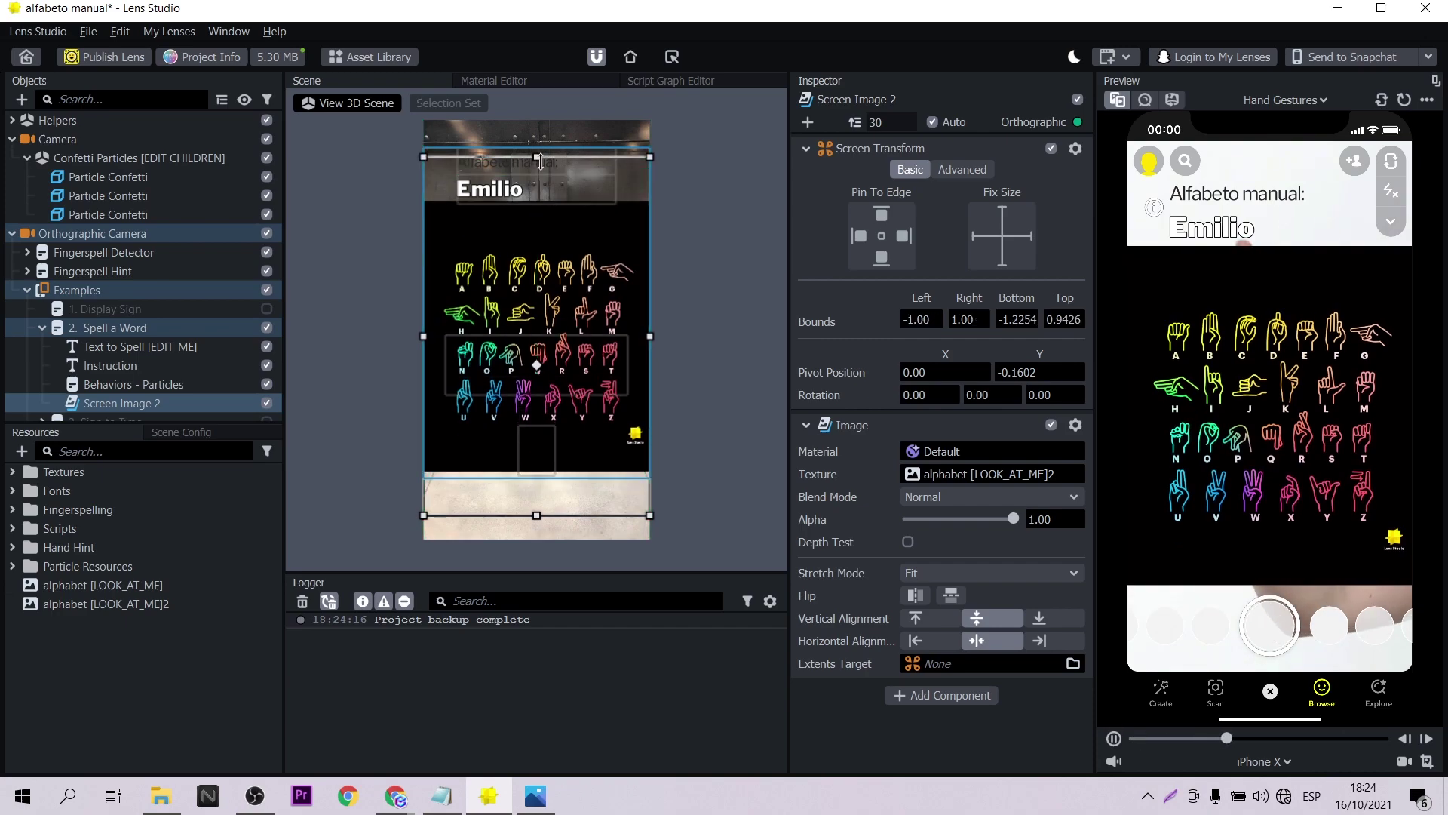
{"action": "key", "text": "ctrl+z"}
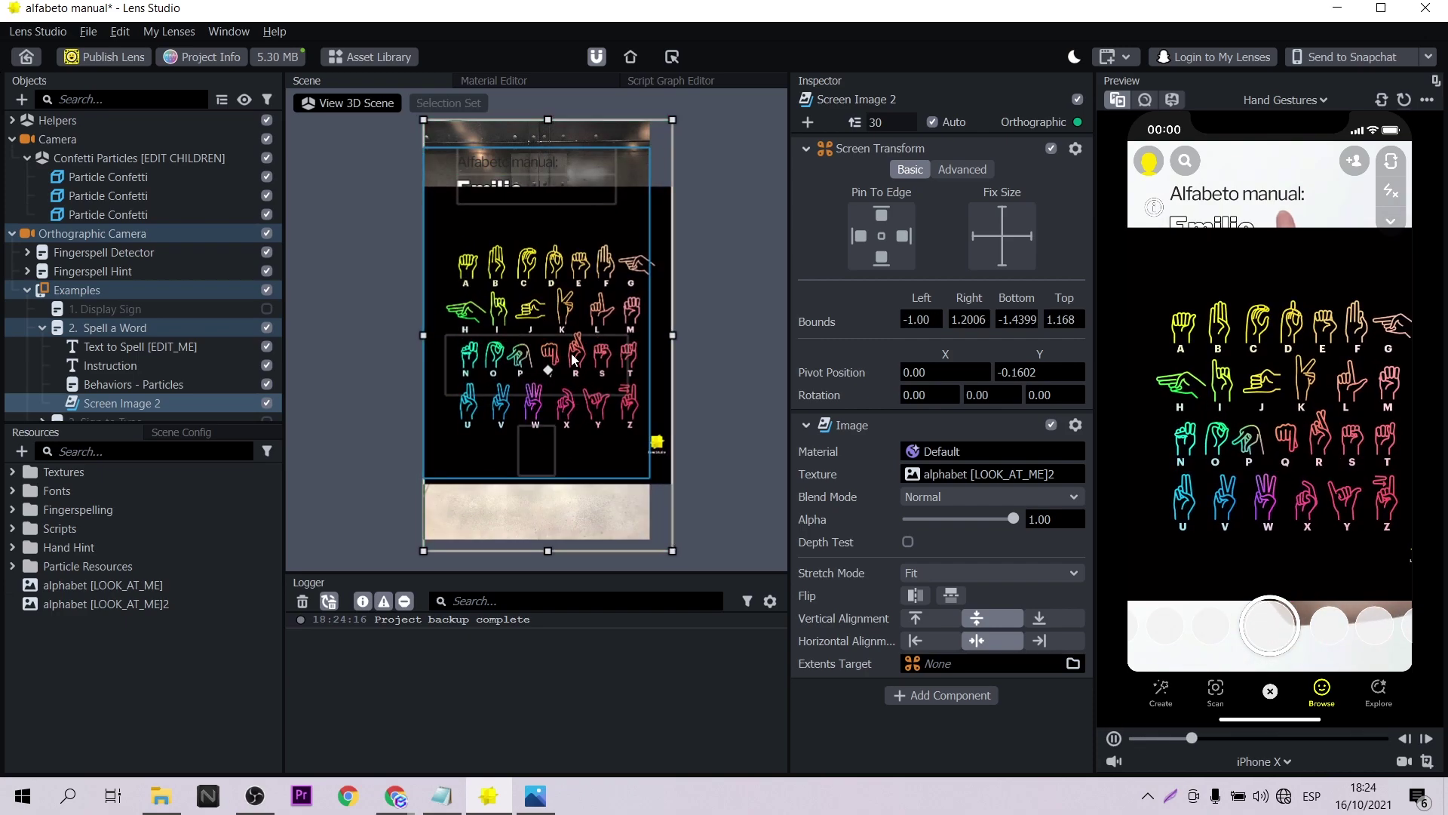
{"action": "mouse_move", "coordinate": [672, 119]}
{"action": "left_mouse_down"}
{"action": "mouse_move", "coordinate": [670, 139]}
{"action": "mouse_move", "coordinate": [651, 124]}
{"action": "left_mouse_up"}
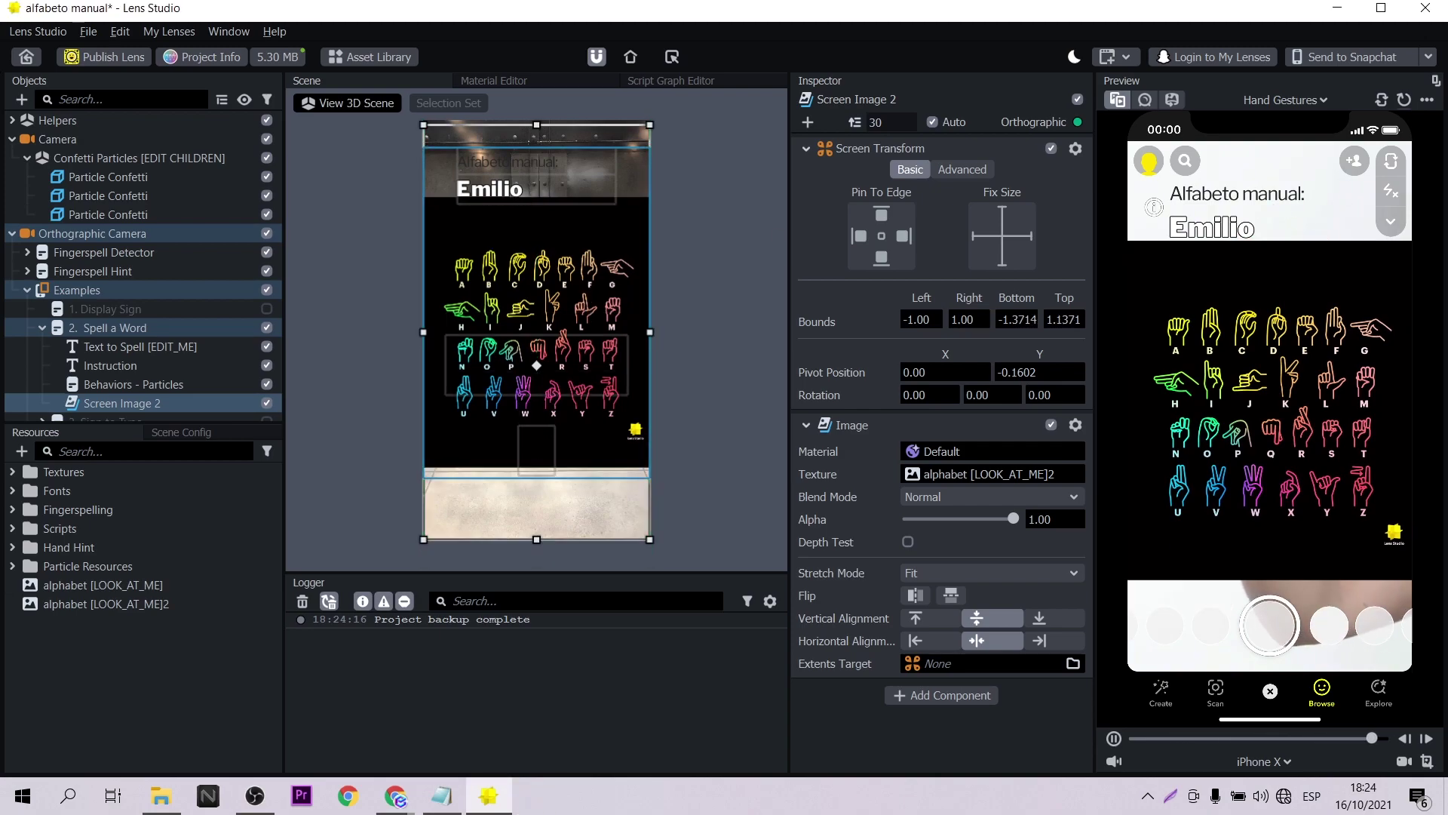
{"action": "key", "text": "ctrl+s"}
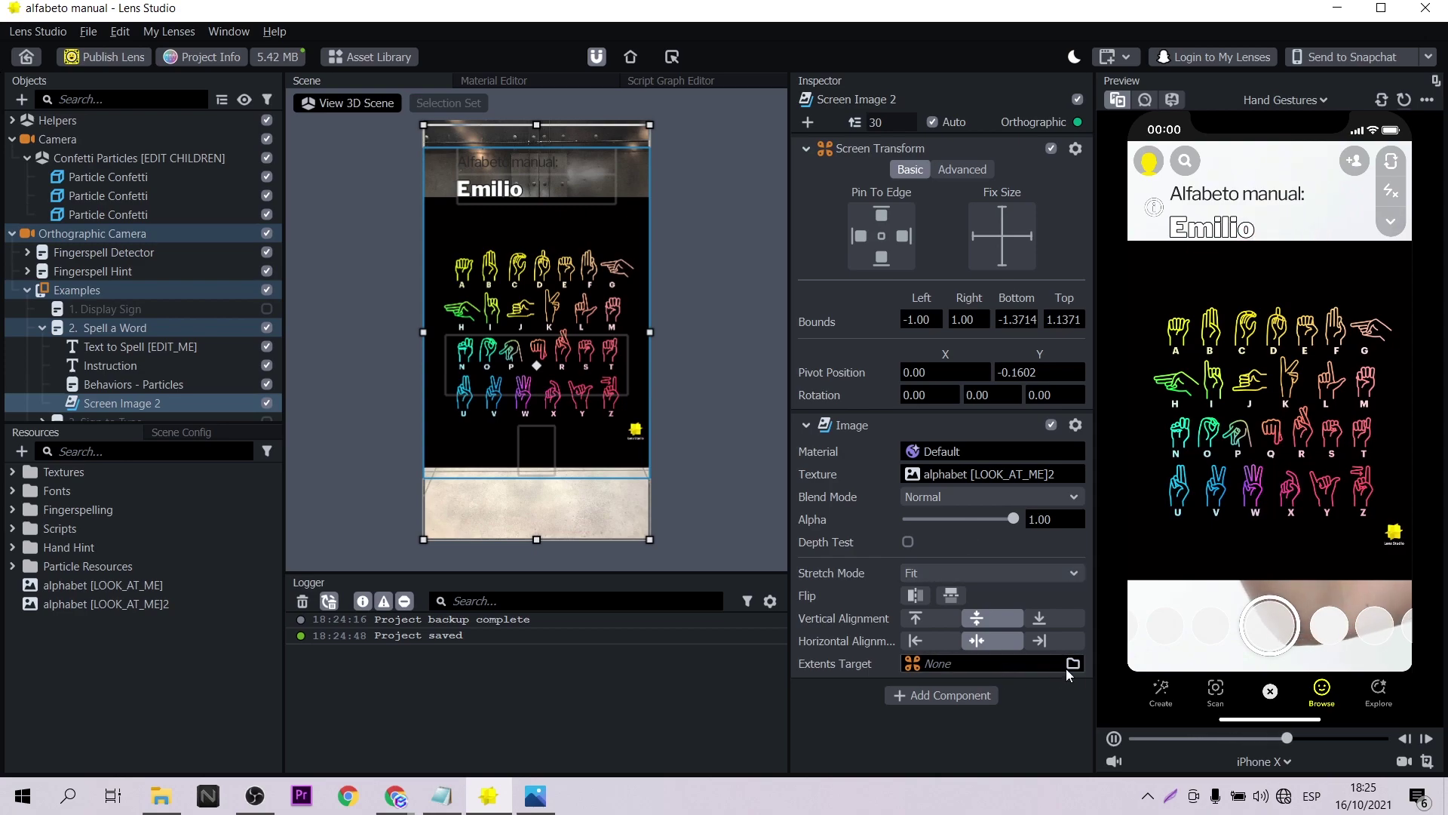
- Add a Script component to the alphabet Screen Image and assign the Behavior script from Scripts > Helpers
{"action": "left_click", "coordinate": [976, 691]}
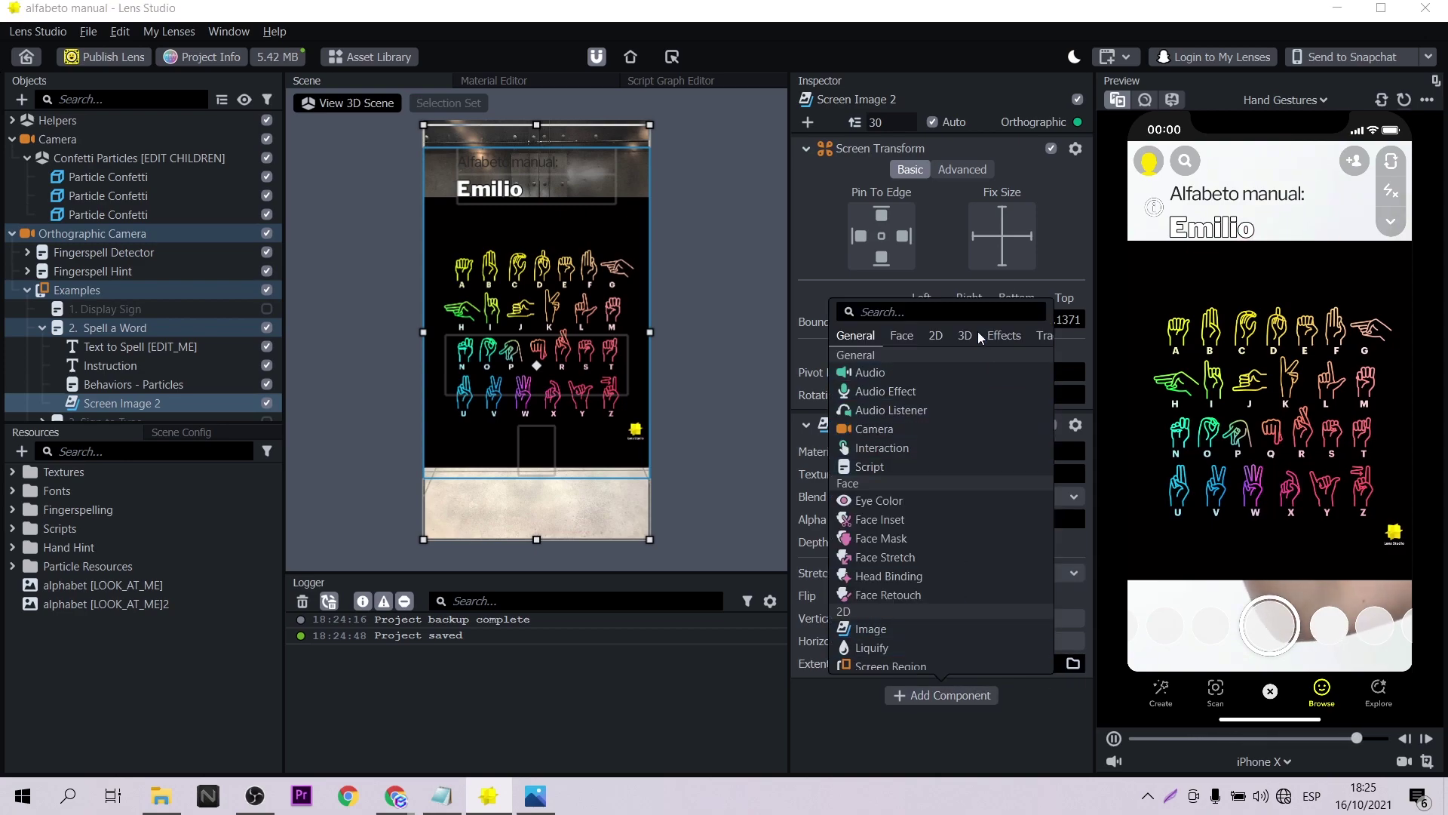
{"action": "left_click", "coordinate": [894, 467]}
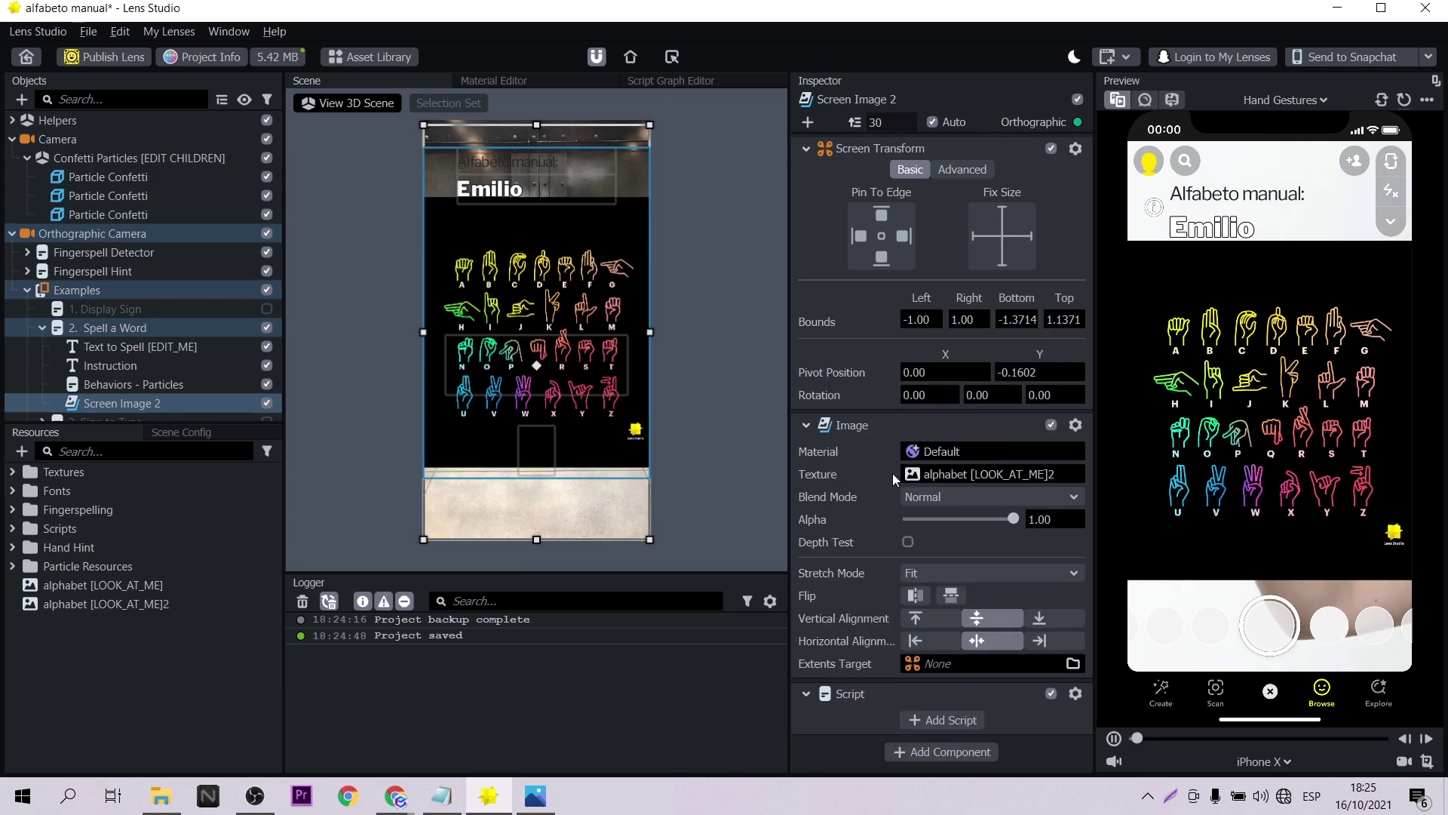
{"action": "left_click", "coordinate": [946, 717]}
{"action": "left_click", "coordinate": [582, 214]}
{"action": "left_click", "coordinate": [599, 234]}
{"action": "left_click", "coordinate": [595, 234]}
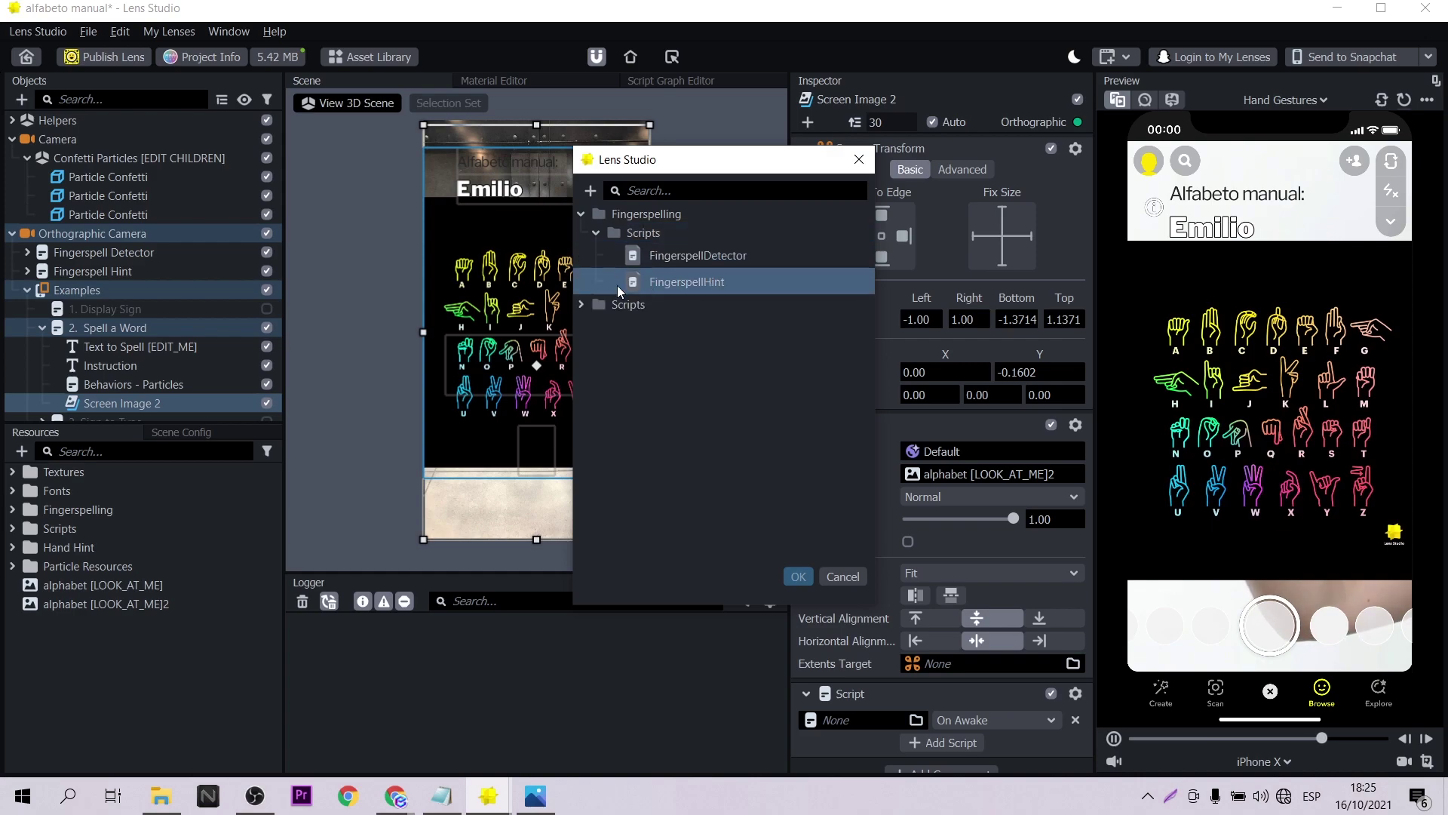
{"action": "left_click", "coordinate": [600, 324]}
{"action": "left_click", "coordinate": [596, 323]}
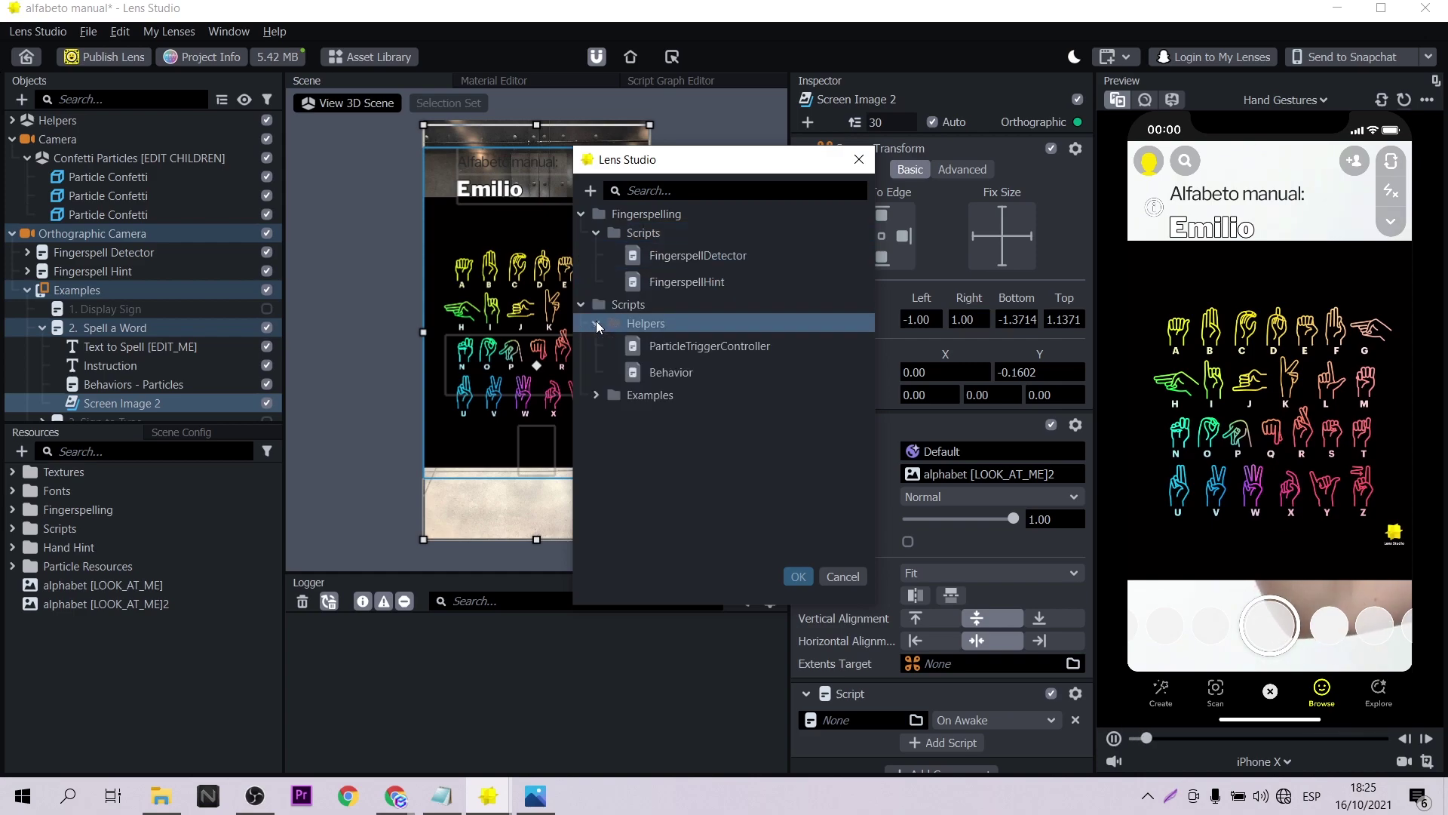
{"action": "left_click", "coordinate": [658, 372]}
{"action": "left_click", "coordinate": [801, 580]}
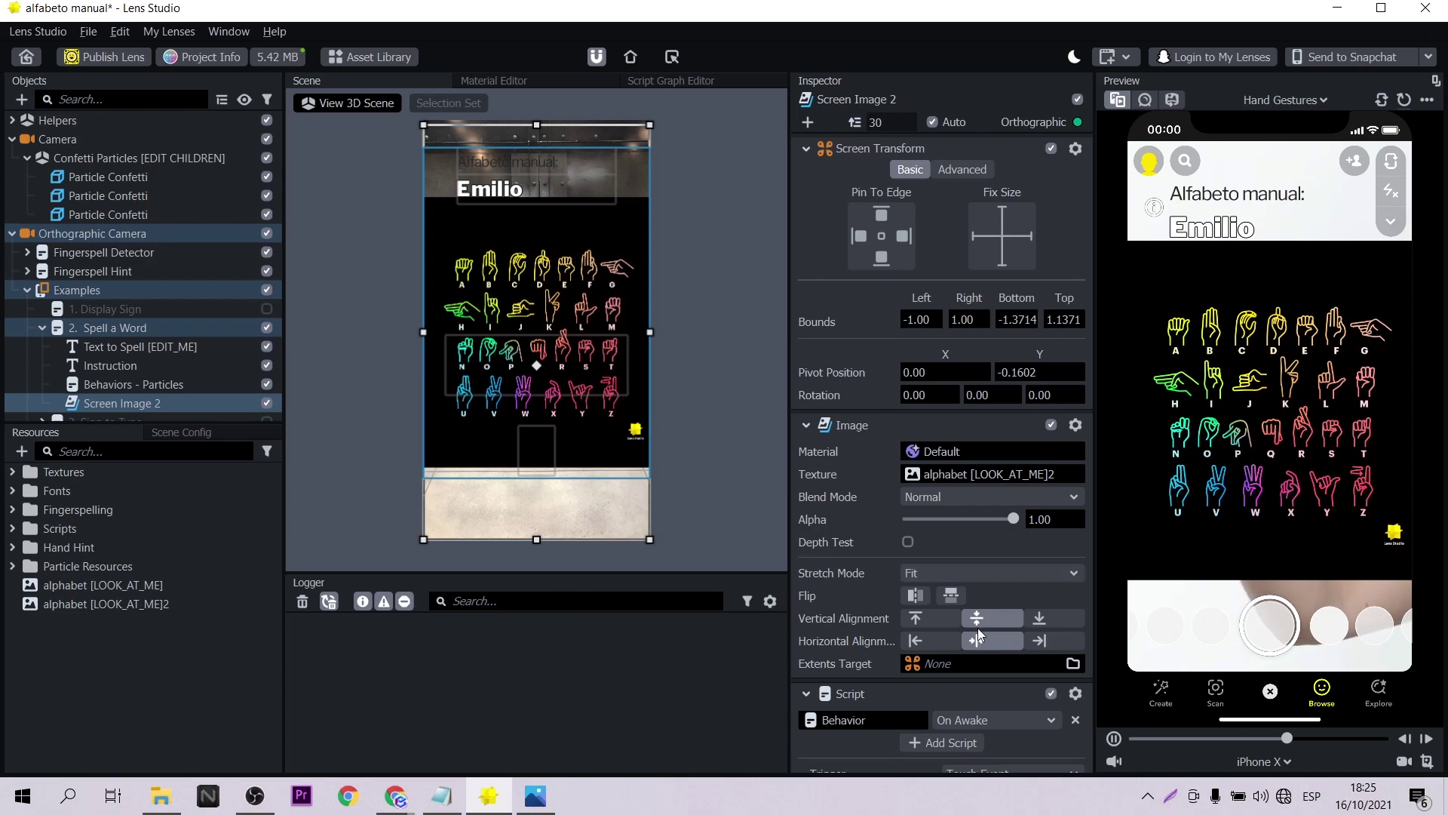
- Set the Touch Target of the Behavior script to the alphabet Screen Image under 2. Spell a Word
{"action": "scroll", "coordinate": [876, 664], "scroll_direction": "down", "scroll_amount": 3}
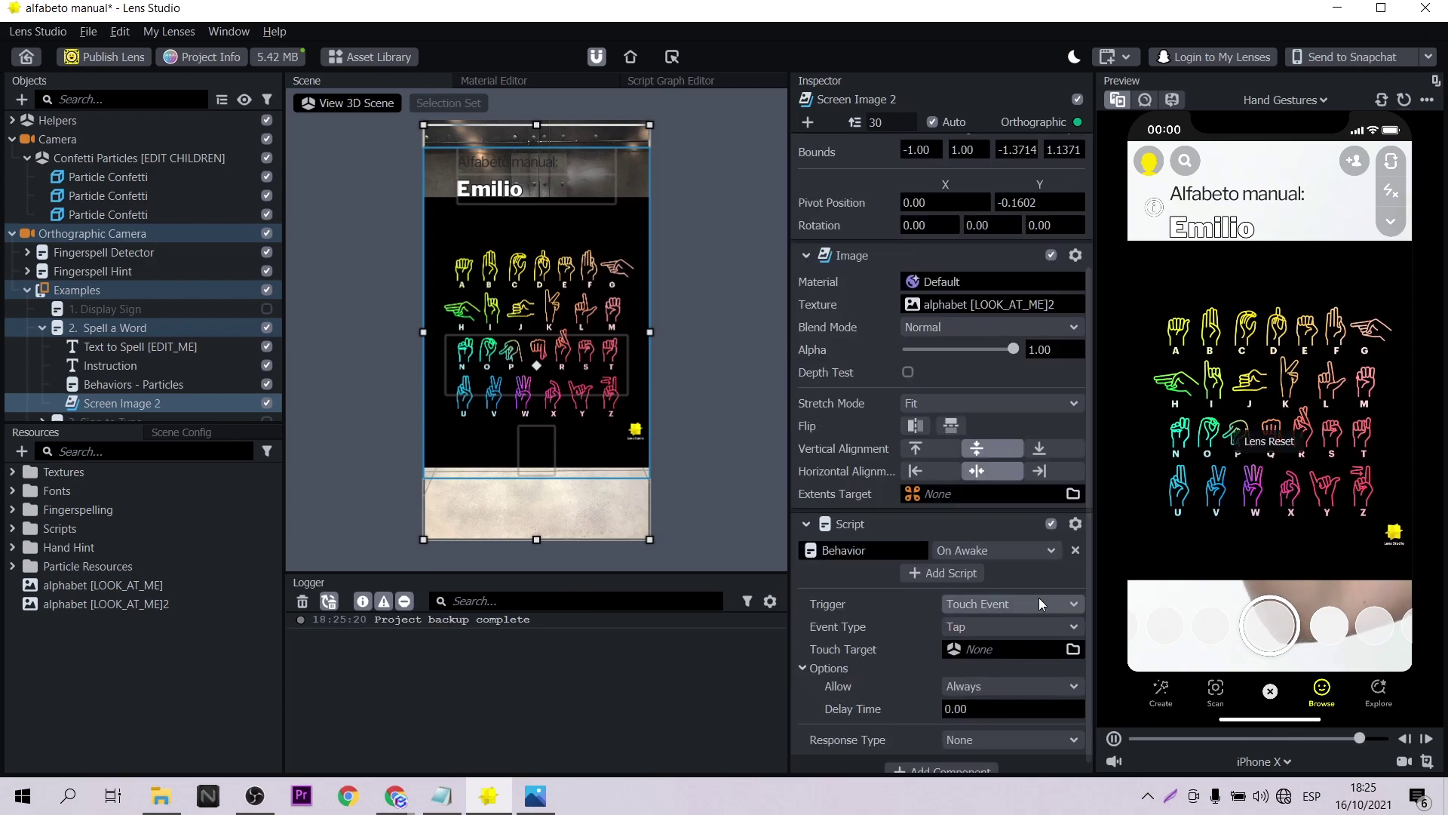
{"action": "left_click", "coordinate": [988, 652]}
{"action": "left_click", "coordinate": [582, 233]}
{"action": "left_click", "coordinate": [594, 288]}
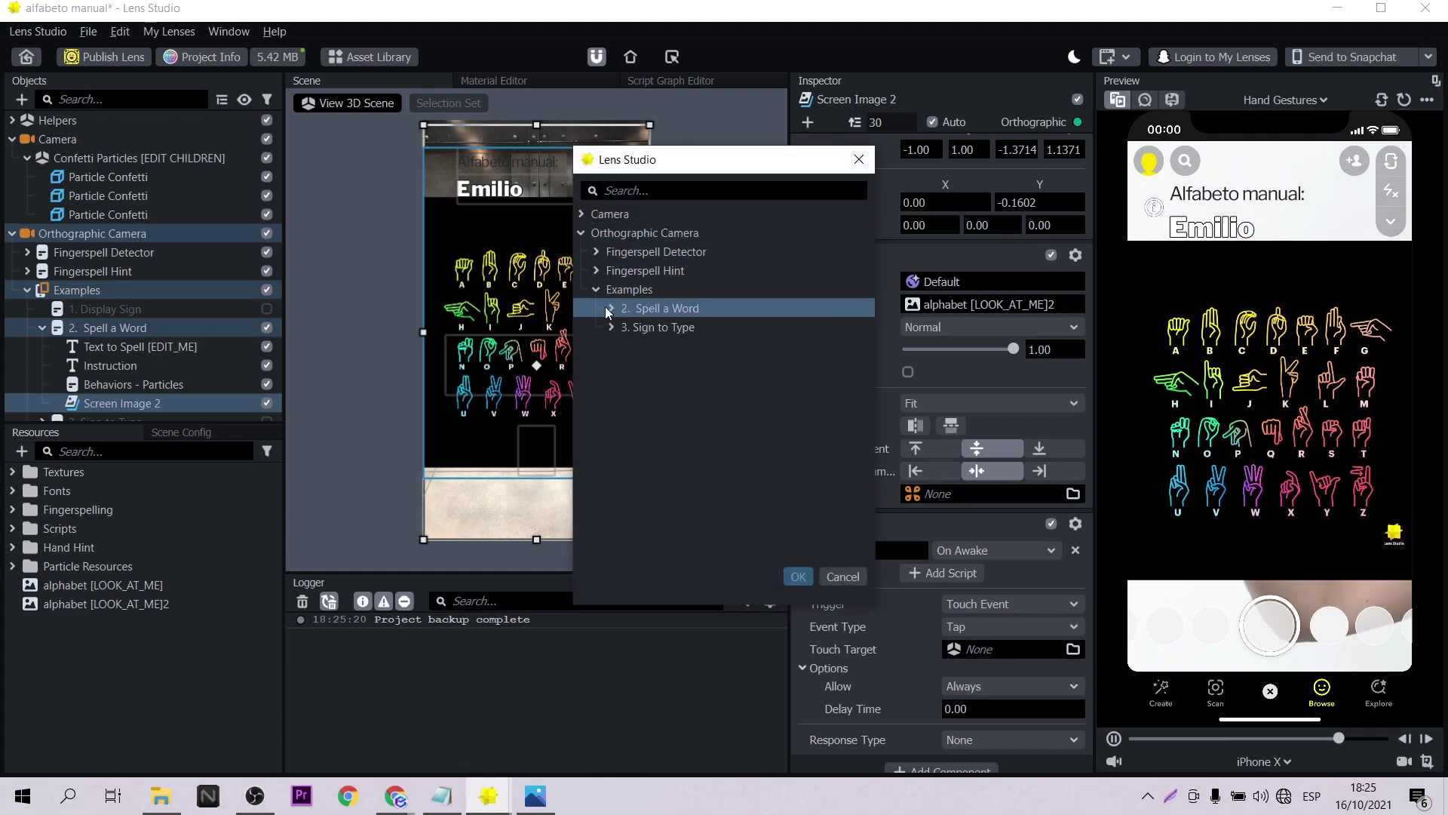
{"action": "left_click", "coordinate": [610, 308]}
{"action": "left_click", "coordinate": [693, 363]}
{"action": "left_click", "coordinate": [798, 576]}
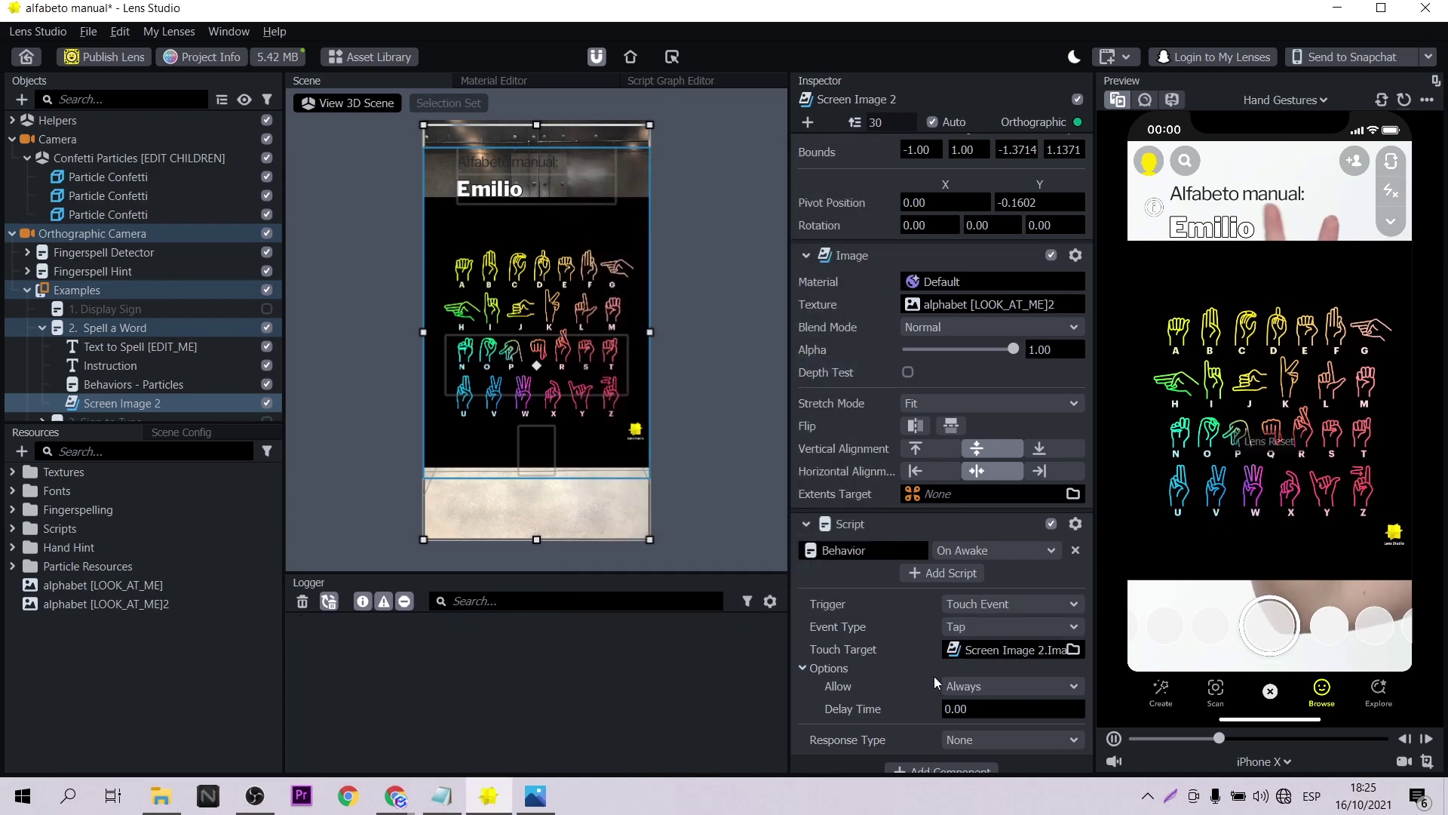
- Keep the Behavior script's Allow option at Always and set its Response Type to Destroy Object
{"action": "scroll", "coordinate": [918, 660], "scroll_direction": "down", "scroll_amount": 1}
{"action": "left_click", "coordinate": [991, 671]}
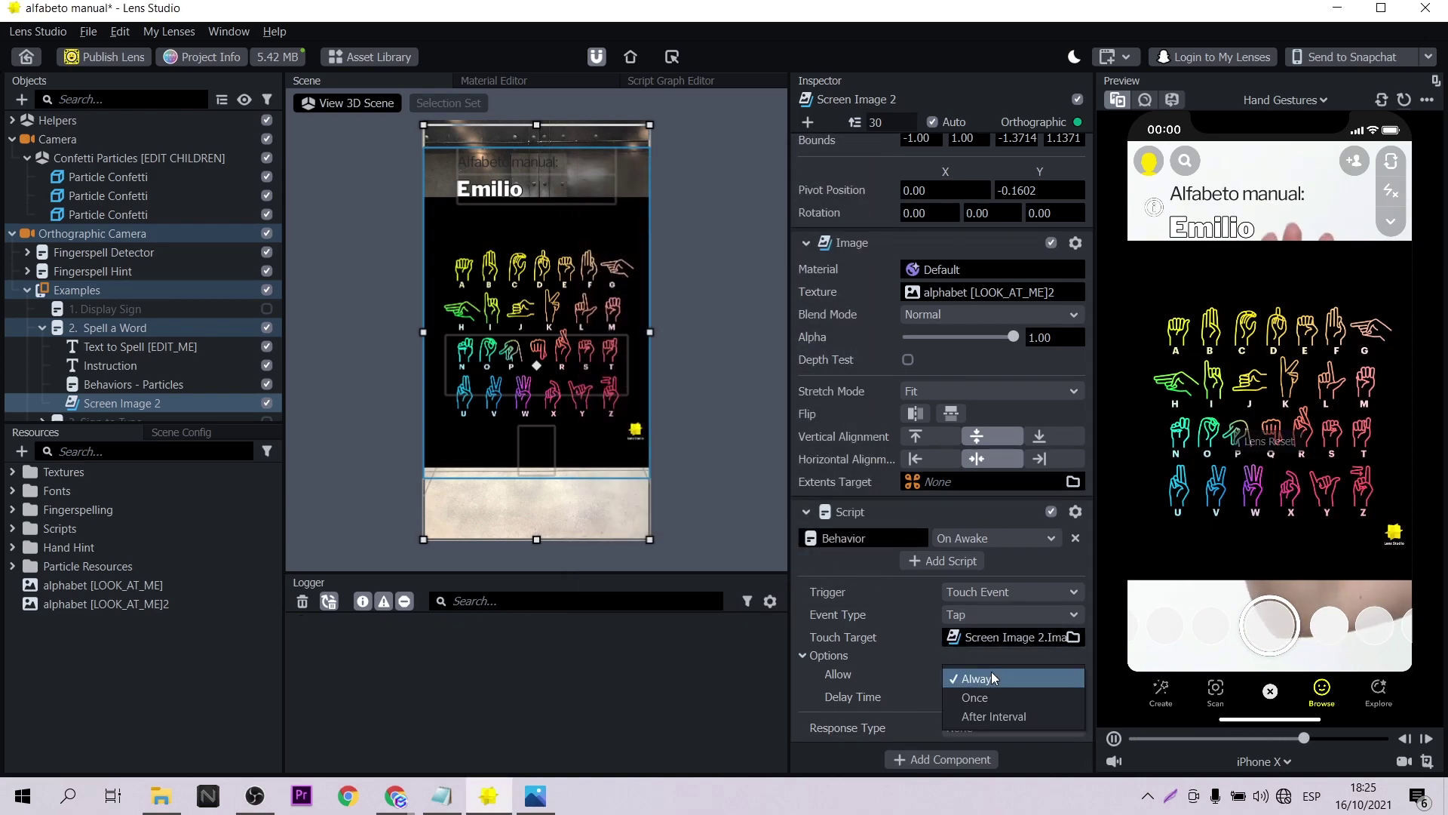
{"action": "left_click", "coordinate": [887, 660]}
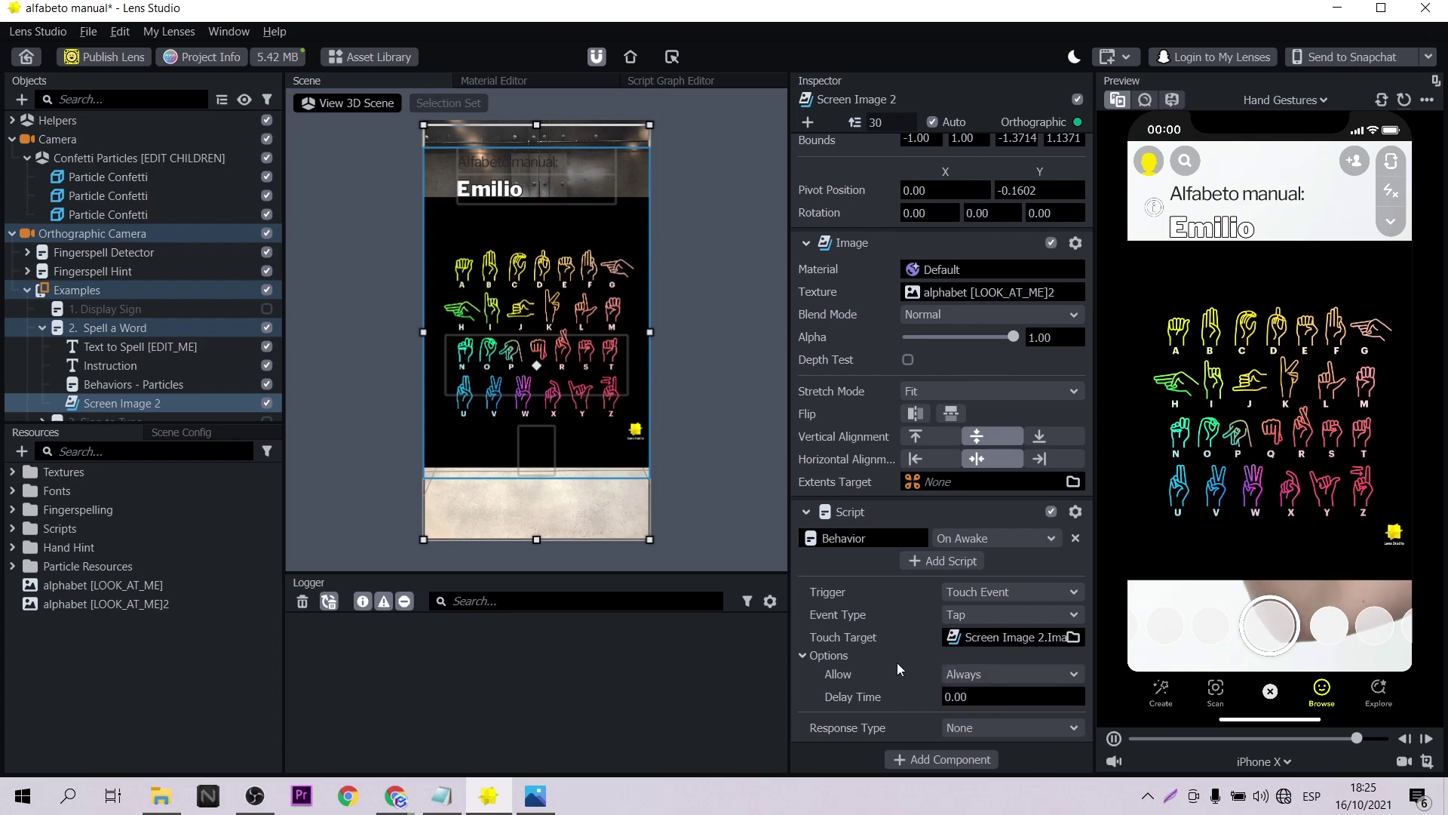
{"action": "left_click", "coordinate": [982, 724]}
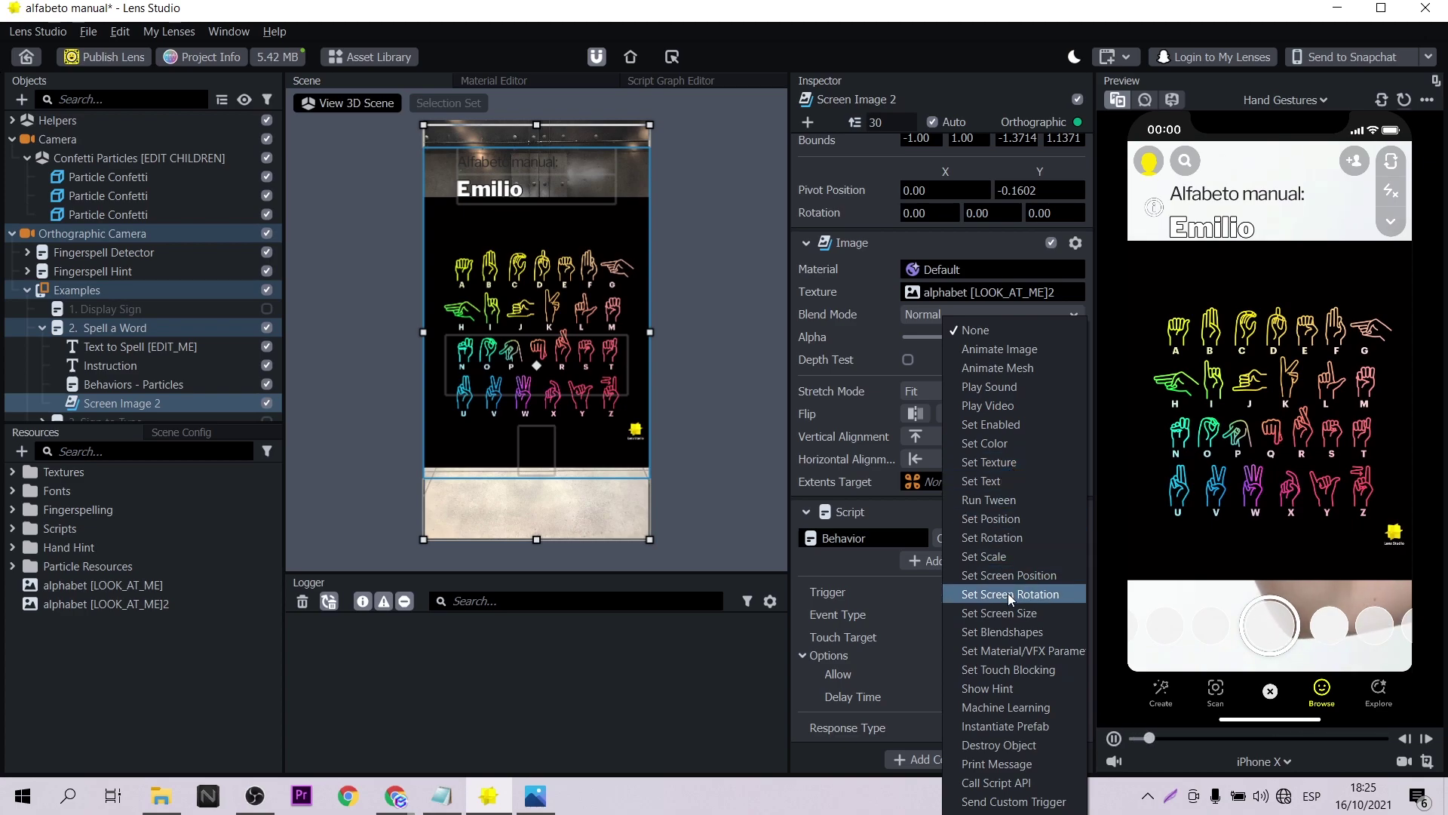
{"action": "left_click", "coordinate": [1006, 744]}
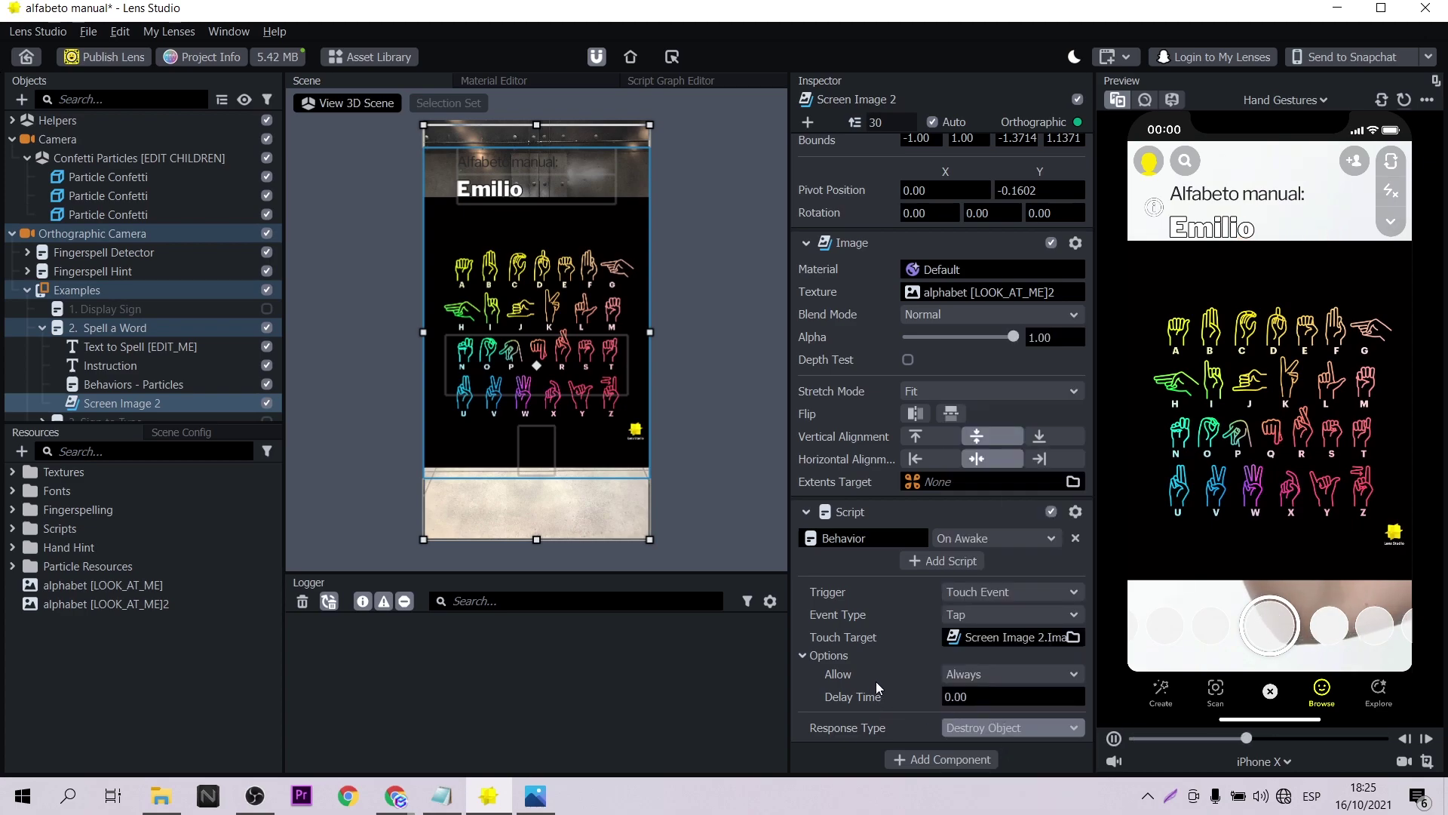
- Set the object destroyed by the Behavior script to the alphabet image, Screen Image 2, under Examples > 2. Spell a Word
{"action": "scroll", "coordinate": [876, 681], "scroll_direction": "down", "scroll_amount": 1}
{"action": "left_click", "coordinate": [984, 729]}
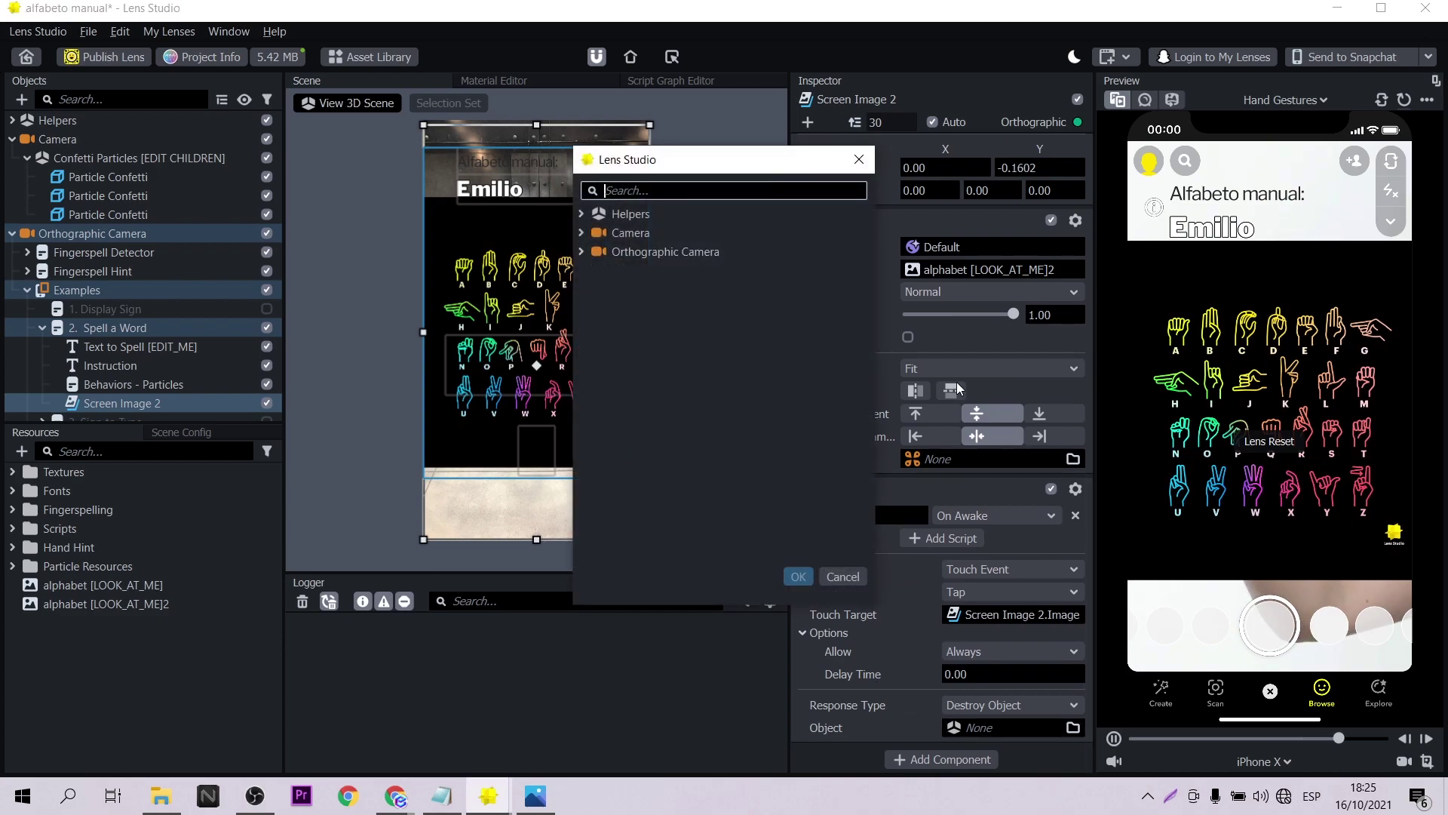
{"action": "left_click", "coordinate": [581, 251]}
{"action": "left_click", "coordinate": [597, 308]}
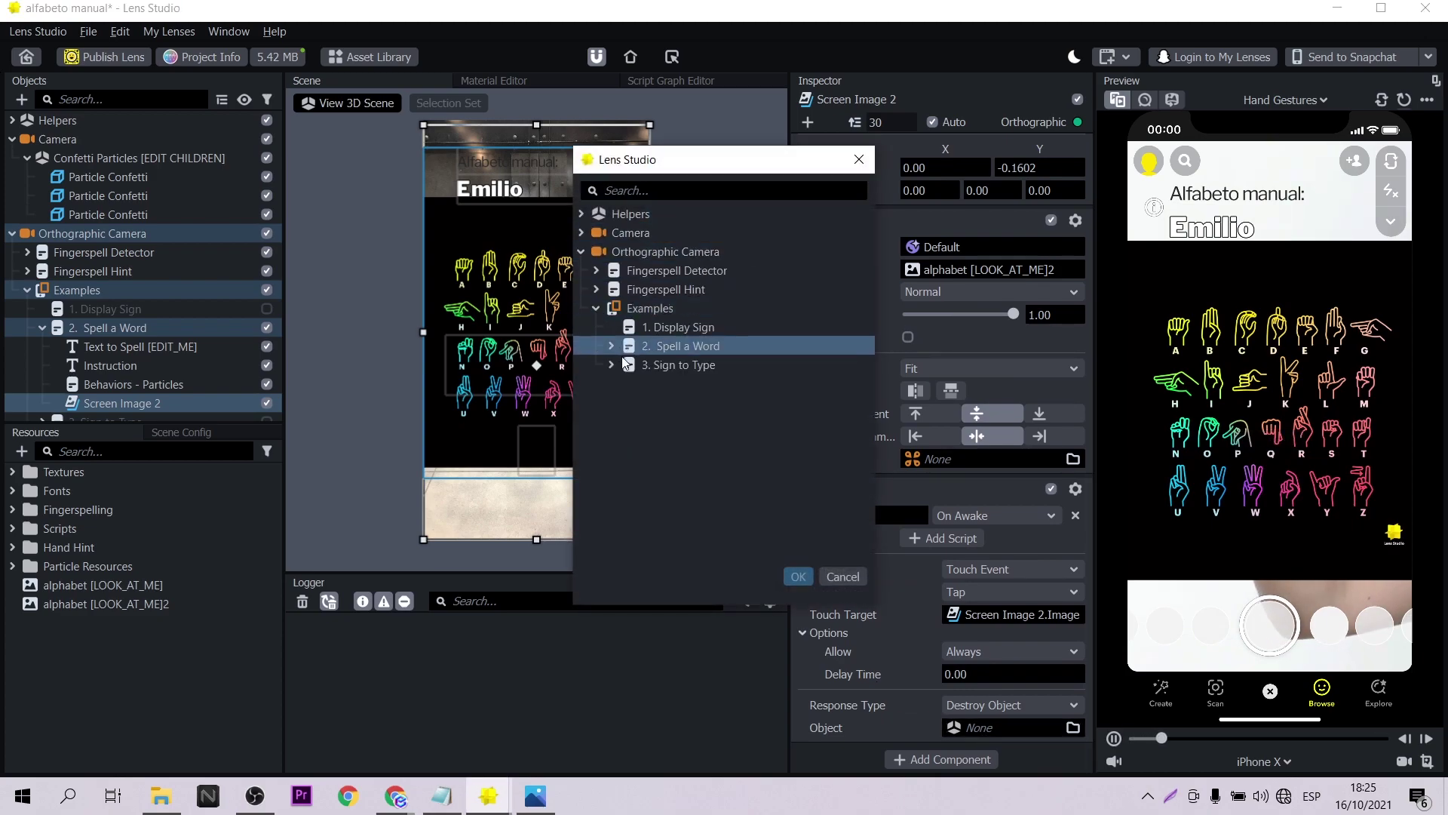
{"action": "left_click", "coordinate": [611, 345]}
{"action": "left_click", "coordinate": [693, 421]}
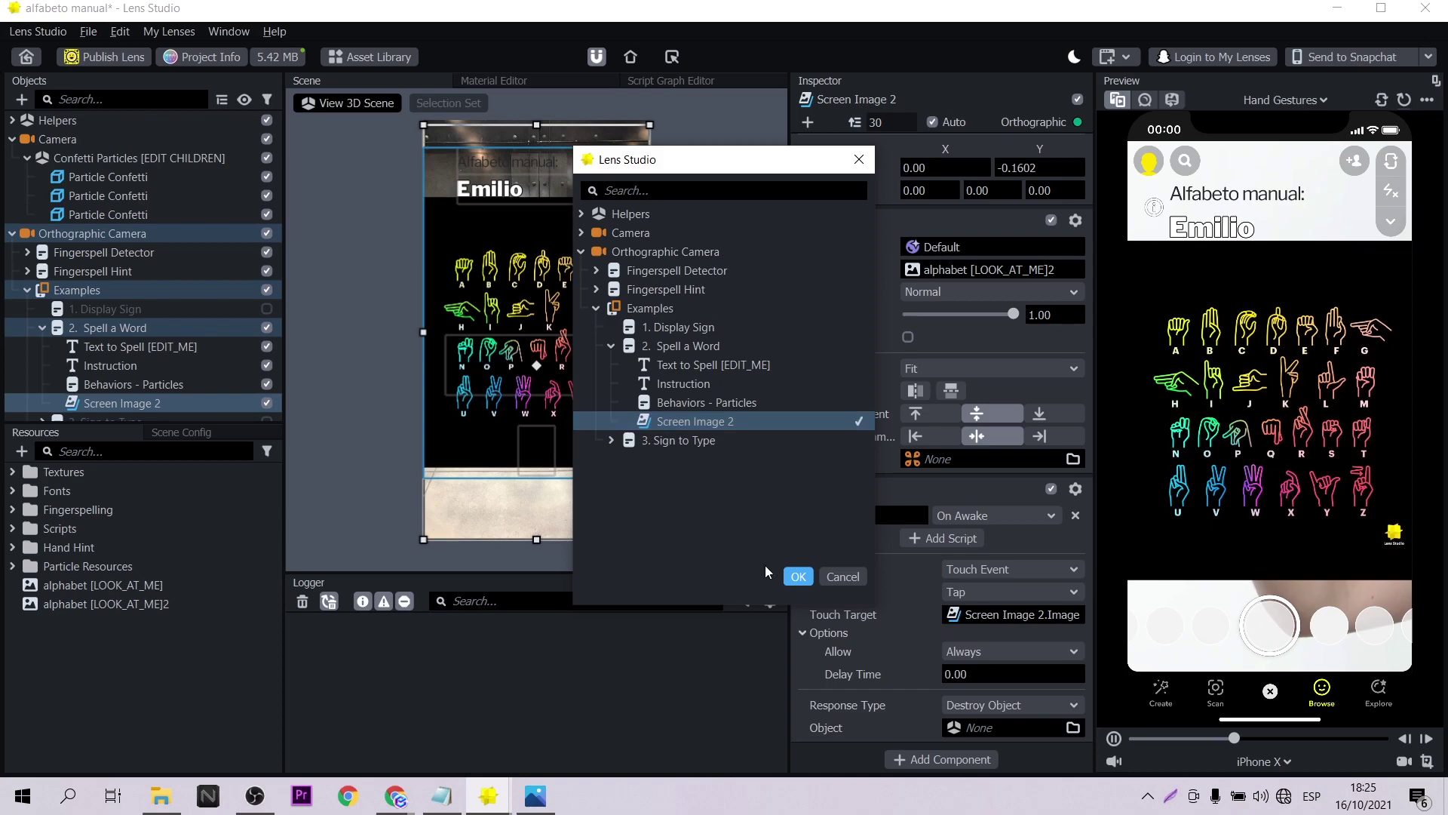
{"action": "left_click", "coordinate": [797, 577]}
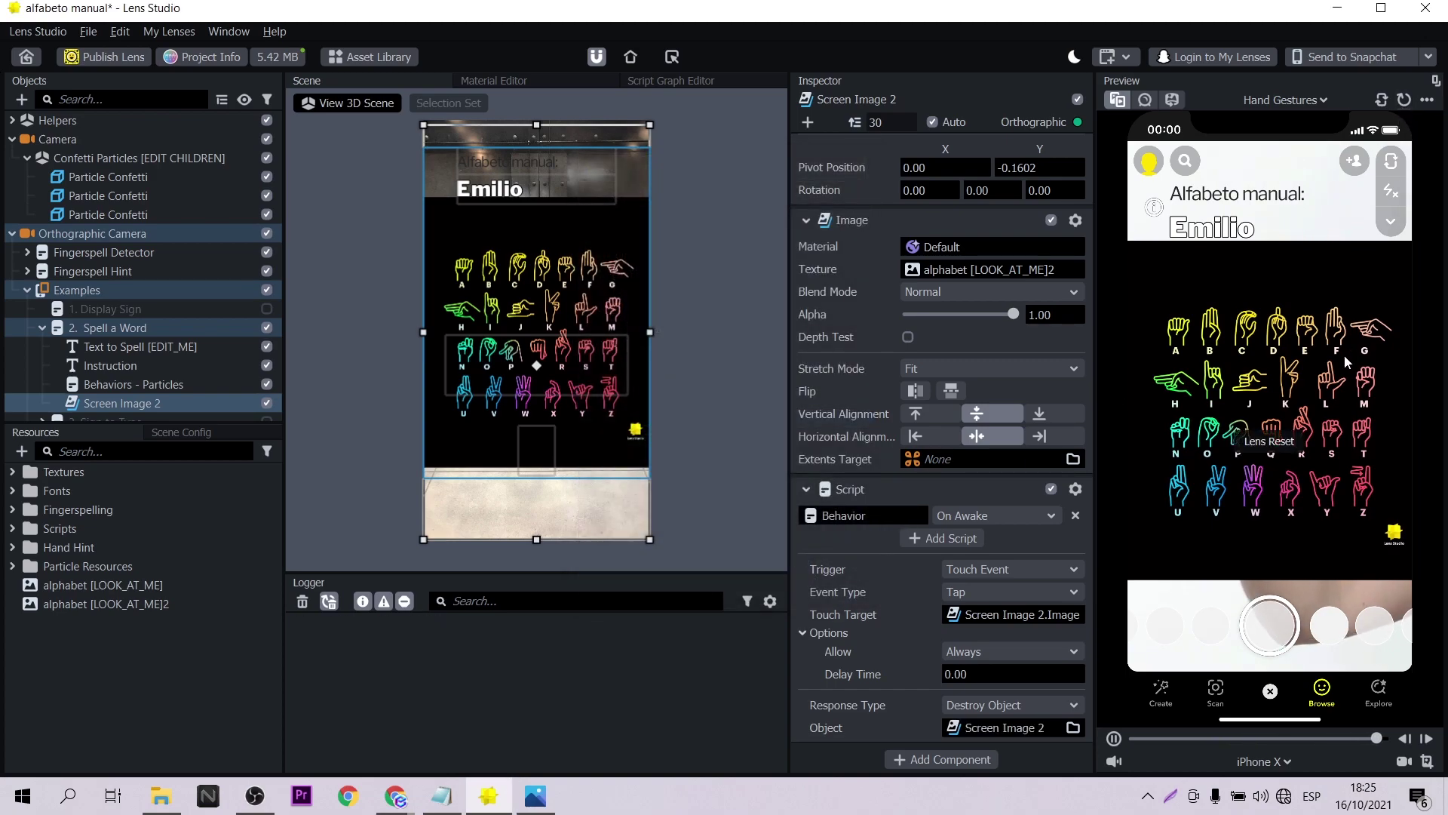
- Test the tap response on the alphabet image in the lens preview and save the project
{"action": "left_click", "coordinate": [1302, 341]}
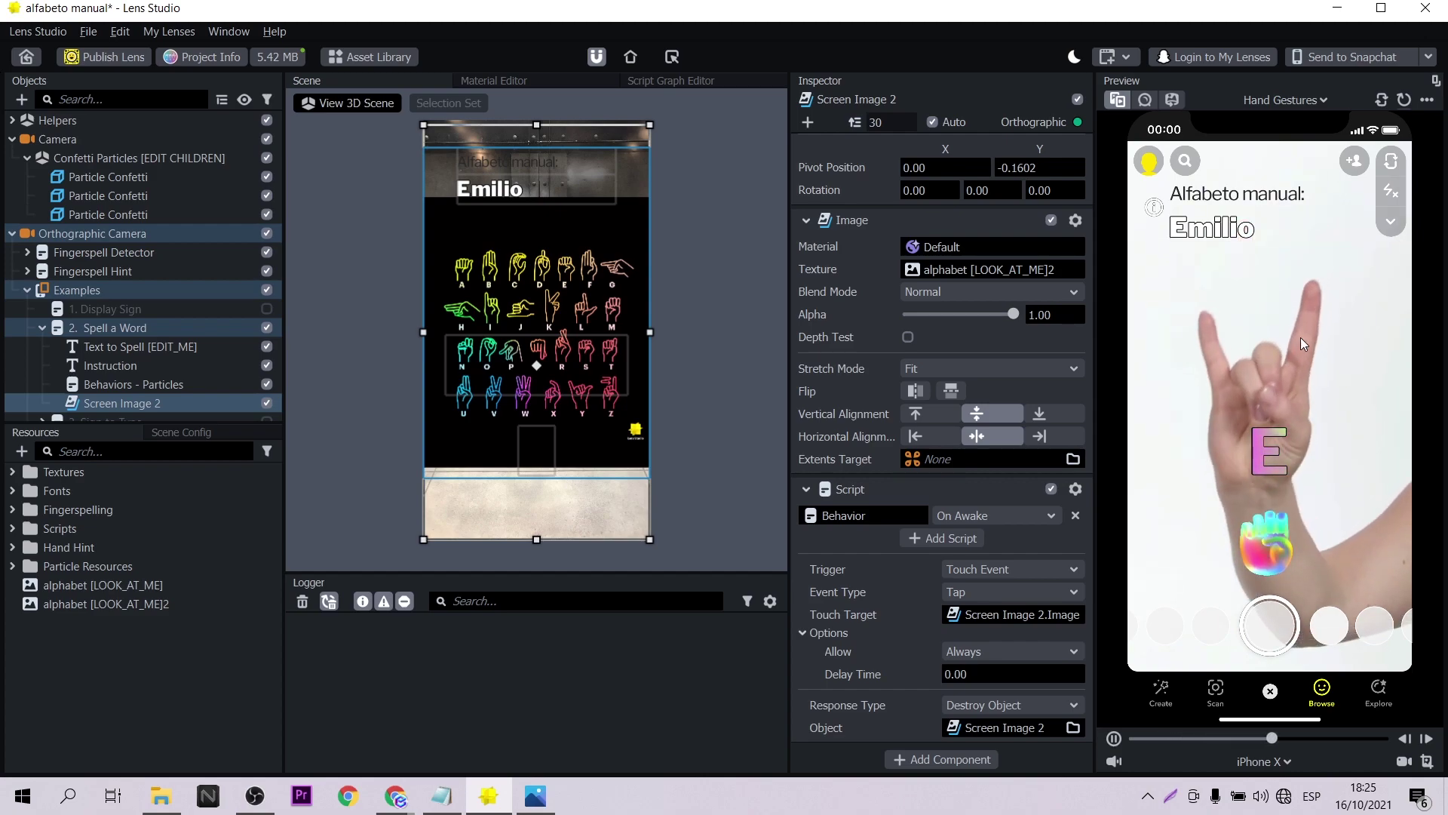
{"action": "key", "text": "ctrl+s"}
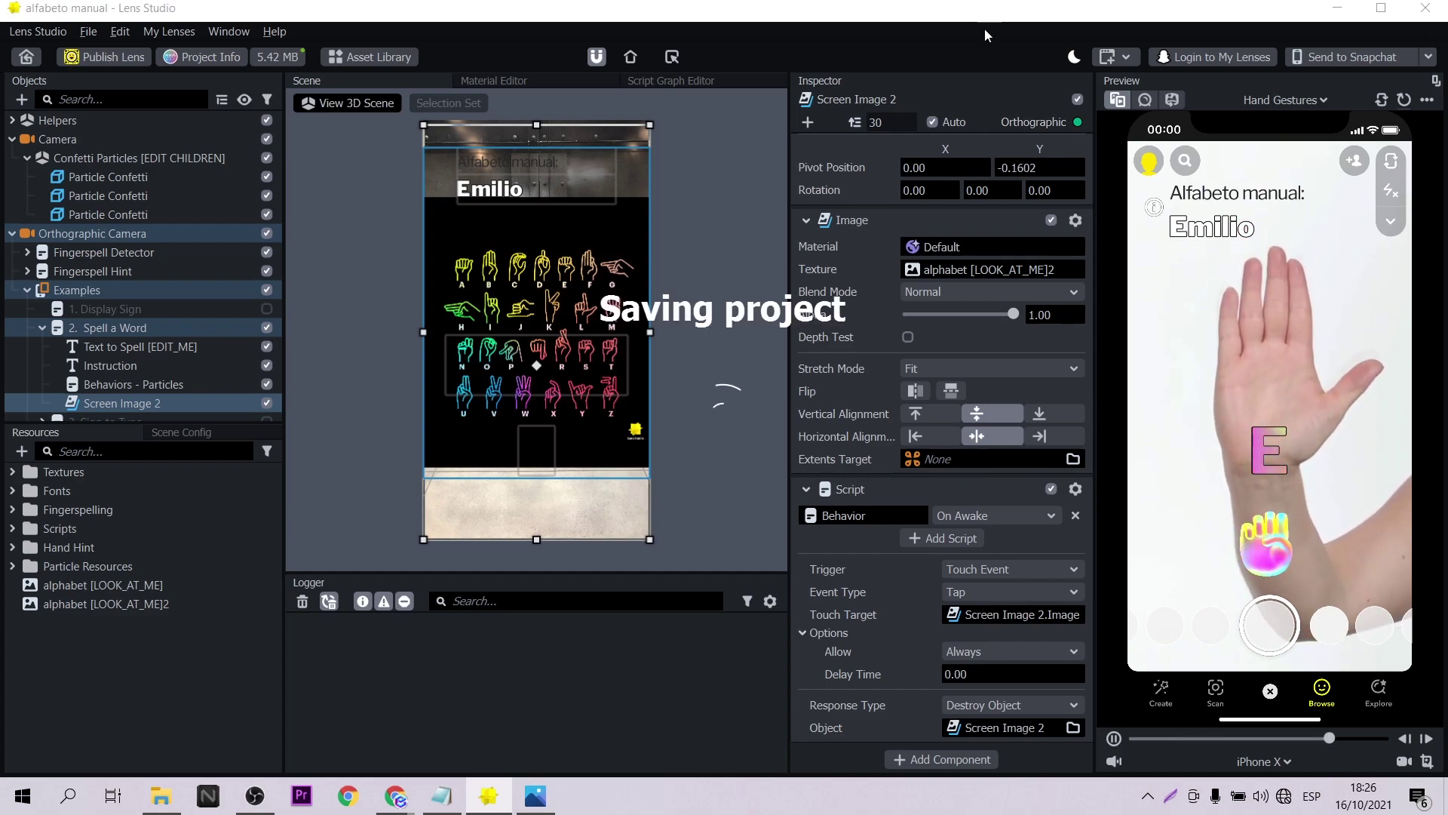